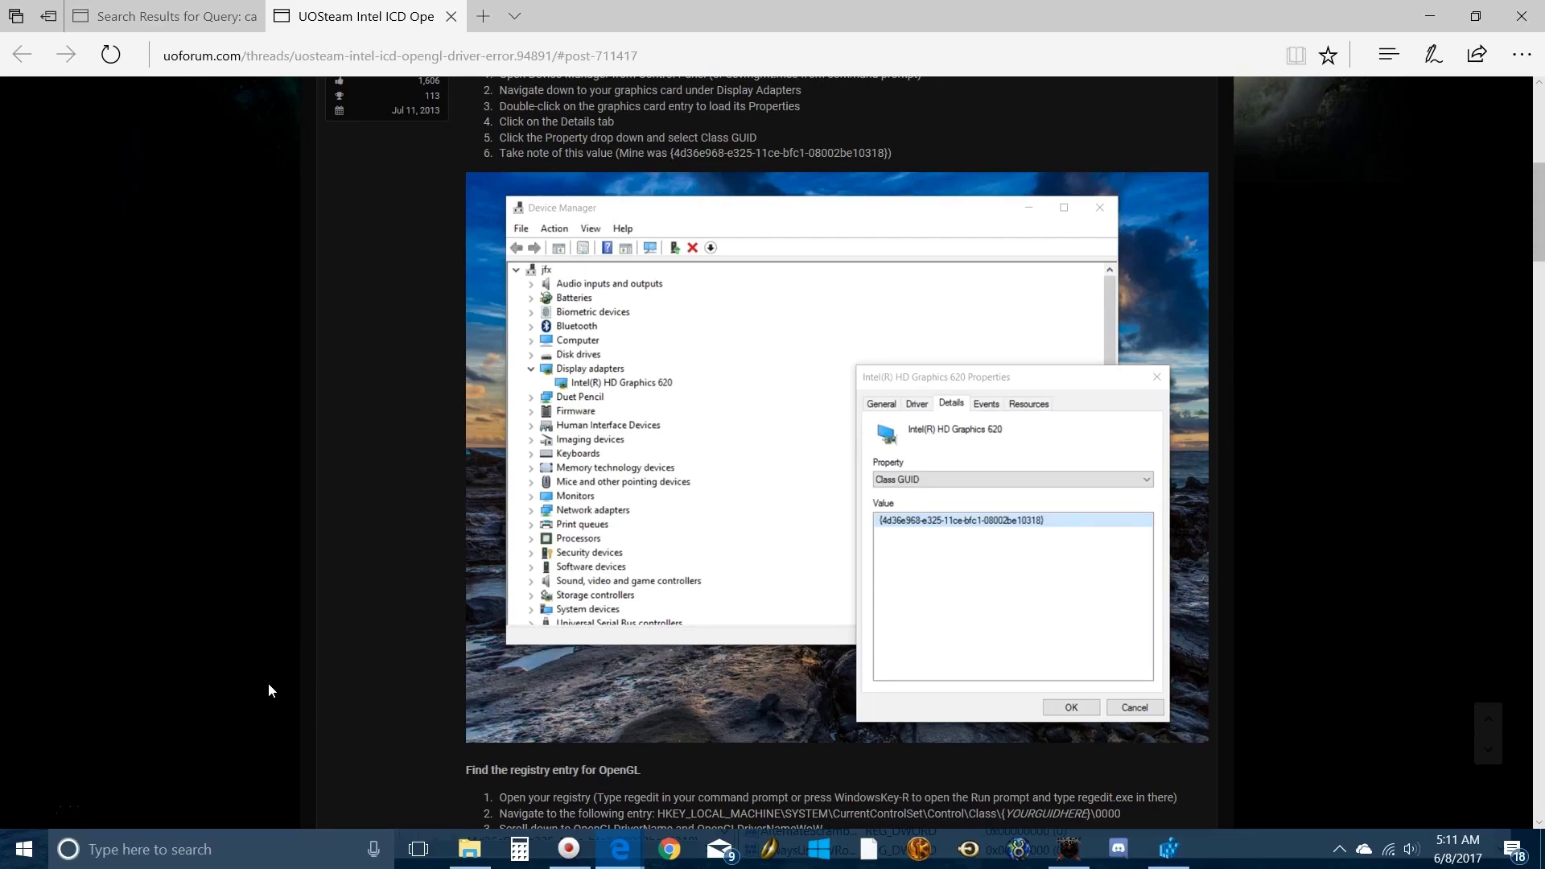
Step: Search for regedit and bring Registry Editor forward at the {4d36e968…}\0000 display-class key
{"action": "left_click", "coordinate": [165, 850]}
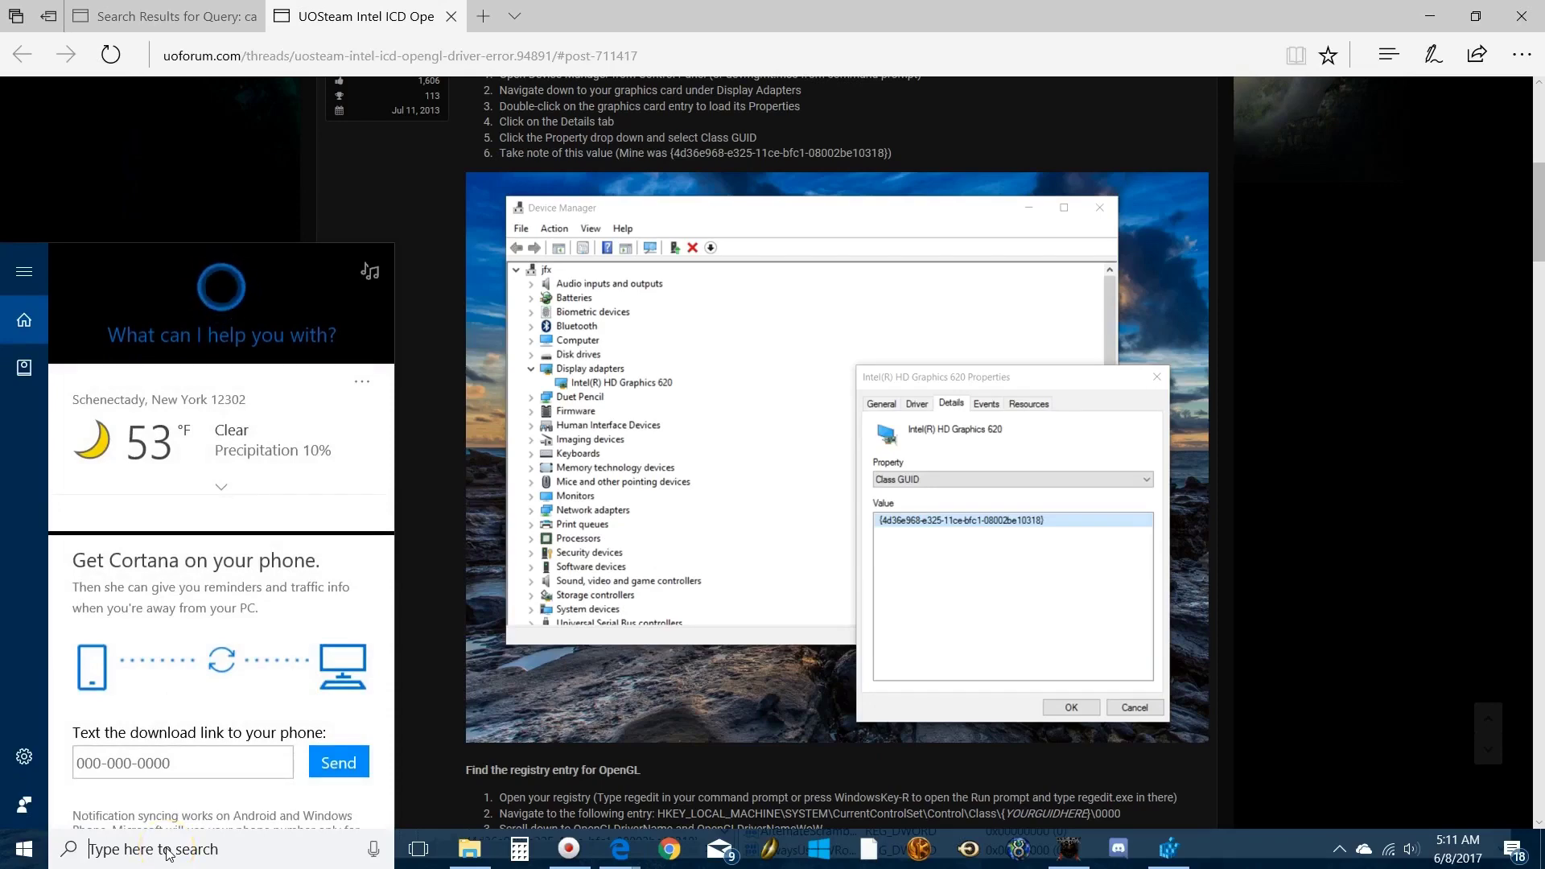
{"action": "type", "text": "regedit"}
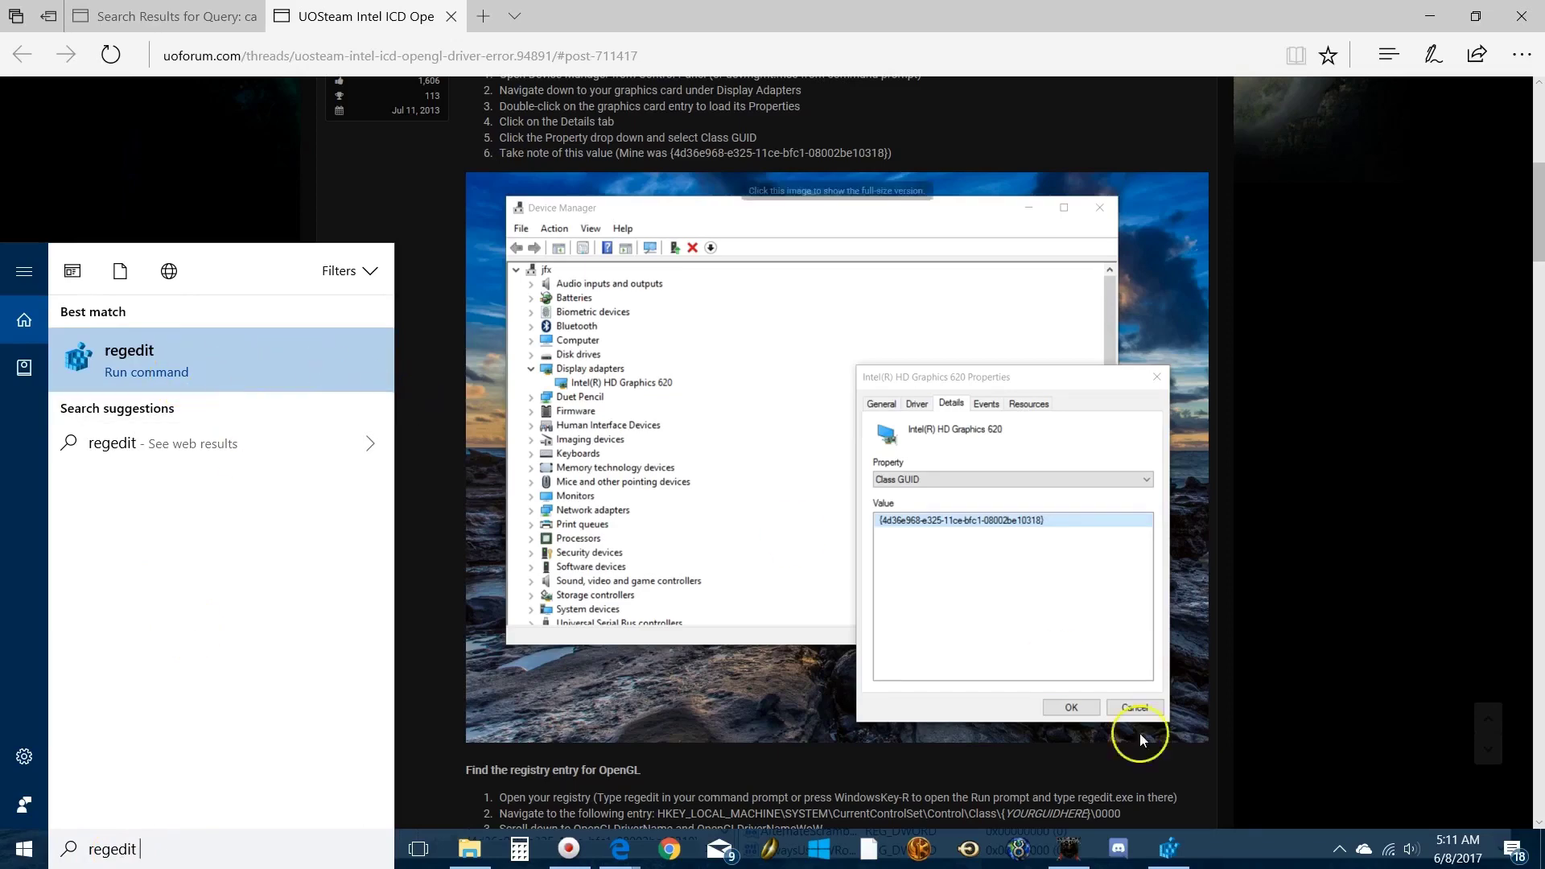
{"action": "left_click", "coordinate": [1171, 847]}
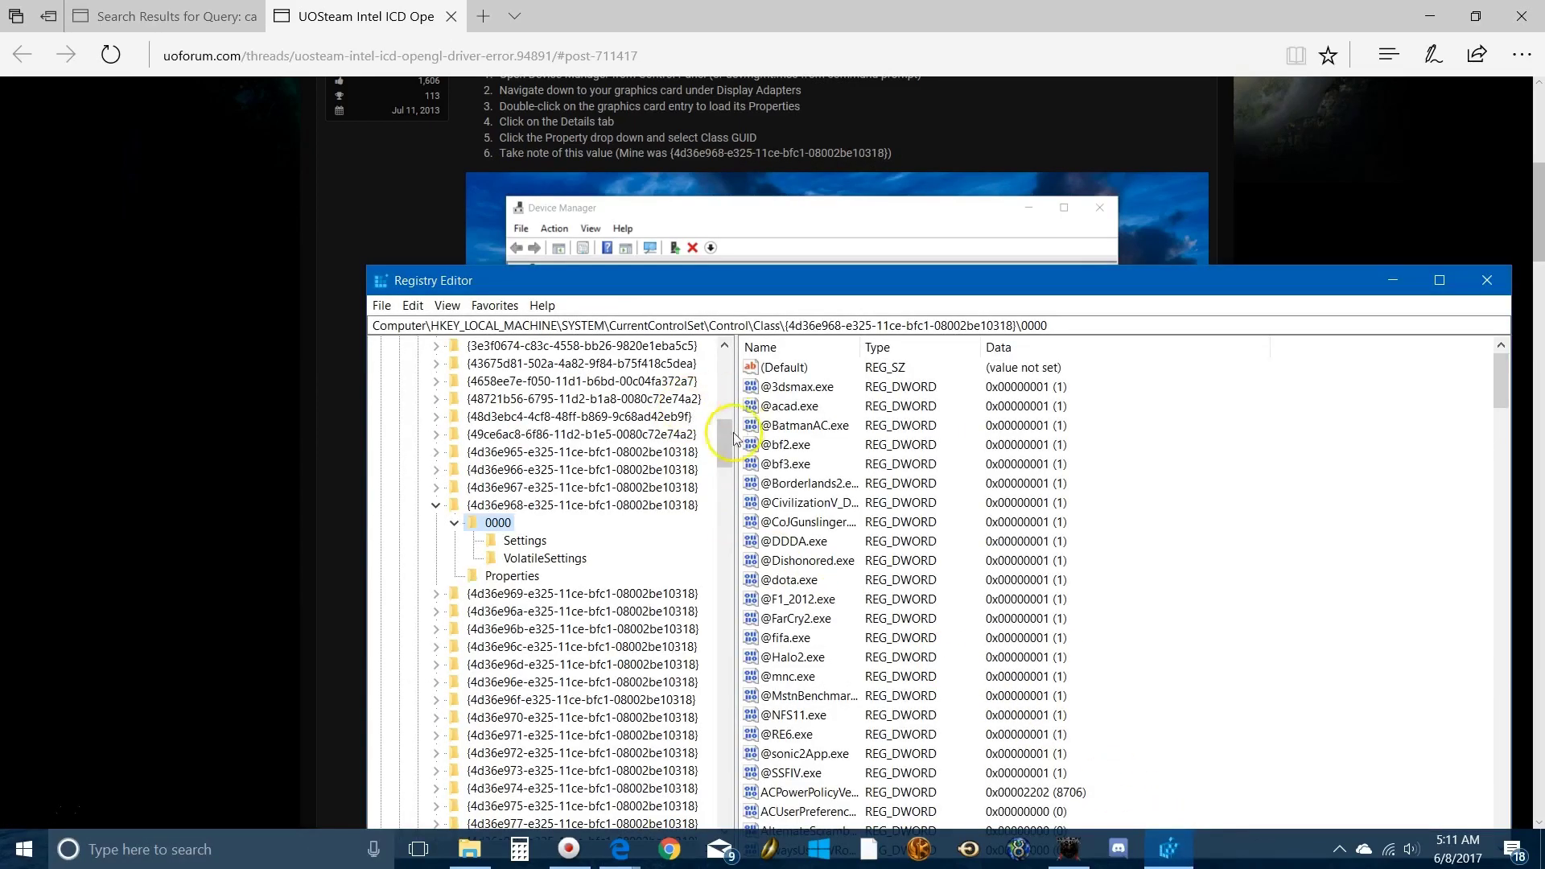
Step: Scroll the registry tree and the forum guide to its 'Find the registry entry for OpenGL' steps
{"action": "left_click_drag", "start_coordinate": [725, 441], "coordinate": [724, 372]}
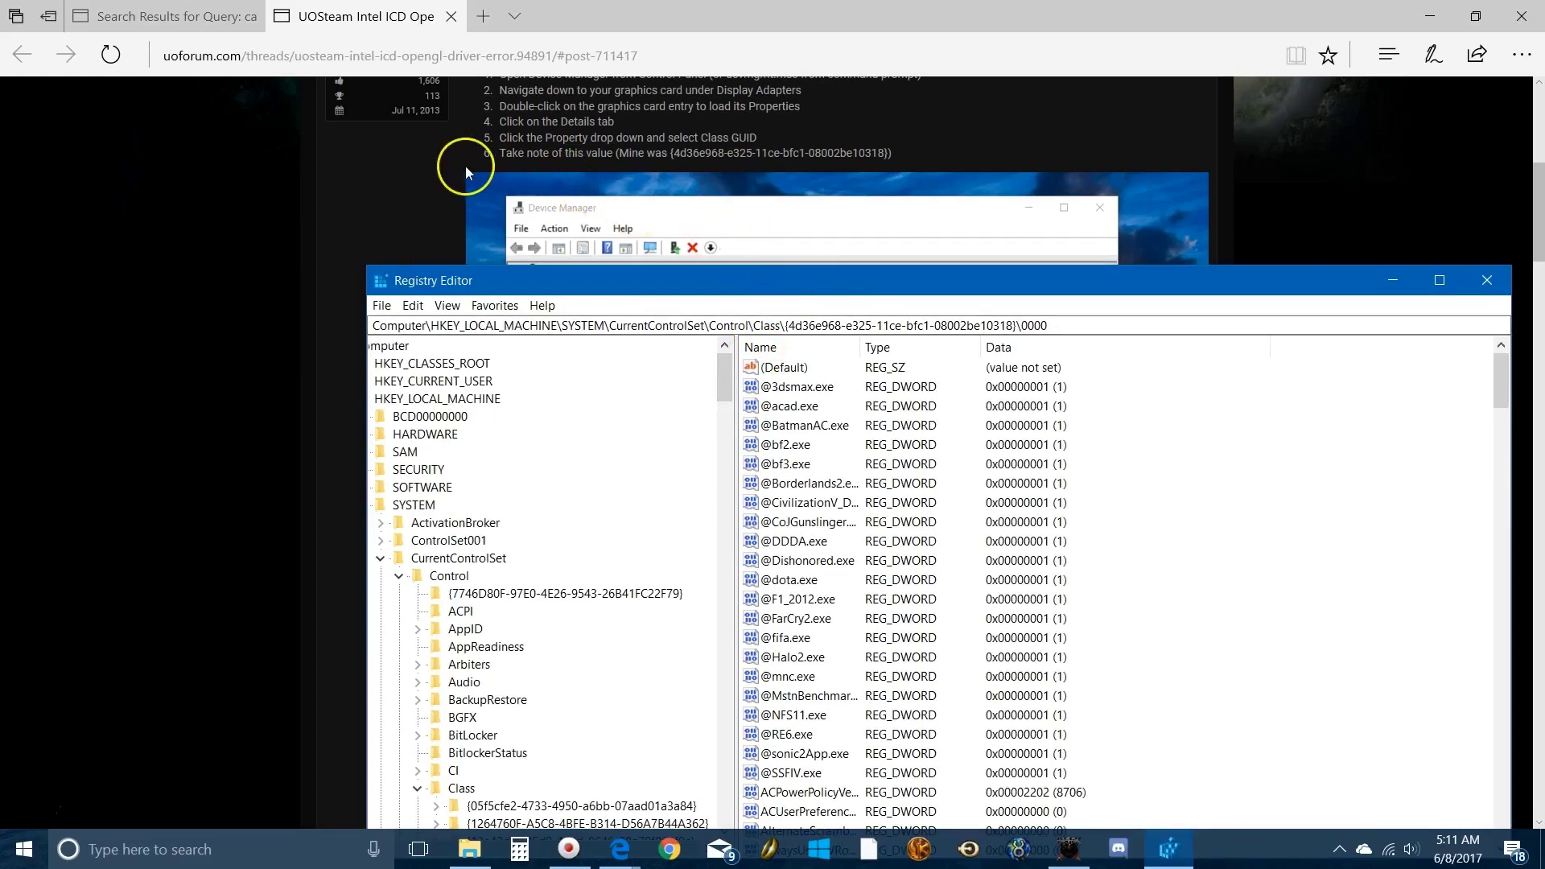
{"action": "scroll", "coordinate": [454, 166], "scroll_direction": "down", "scroll_amount": 5}
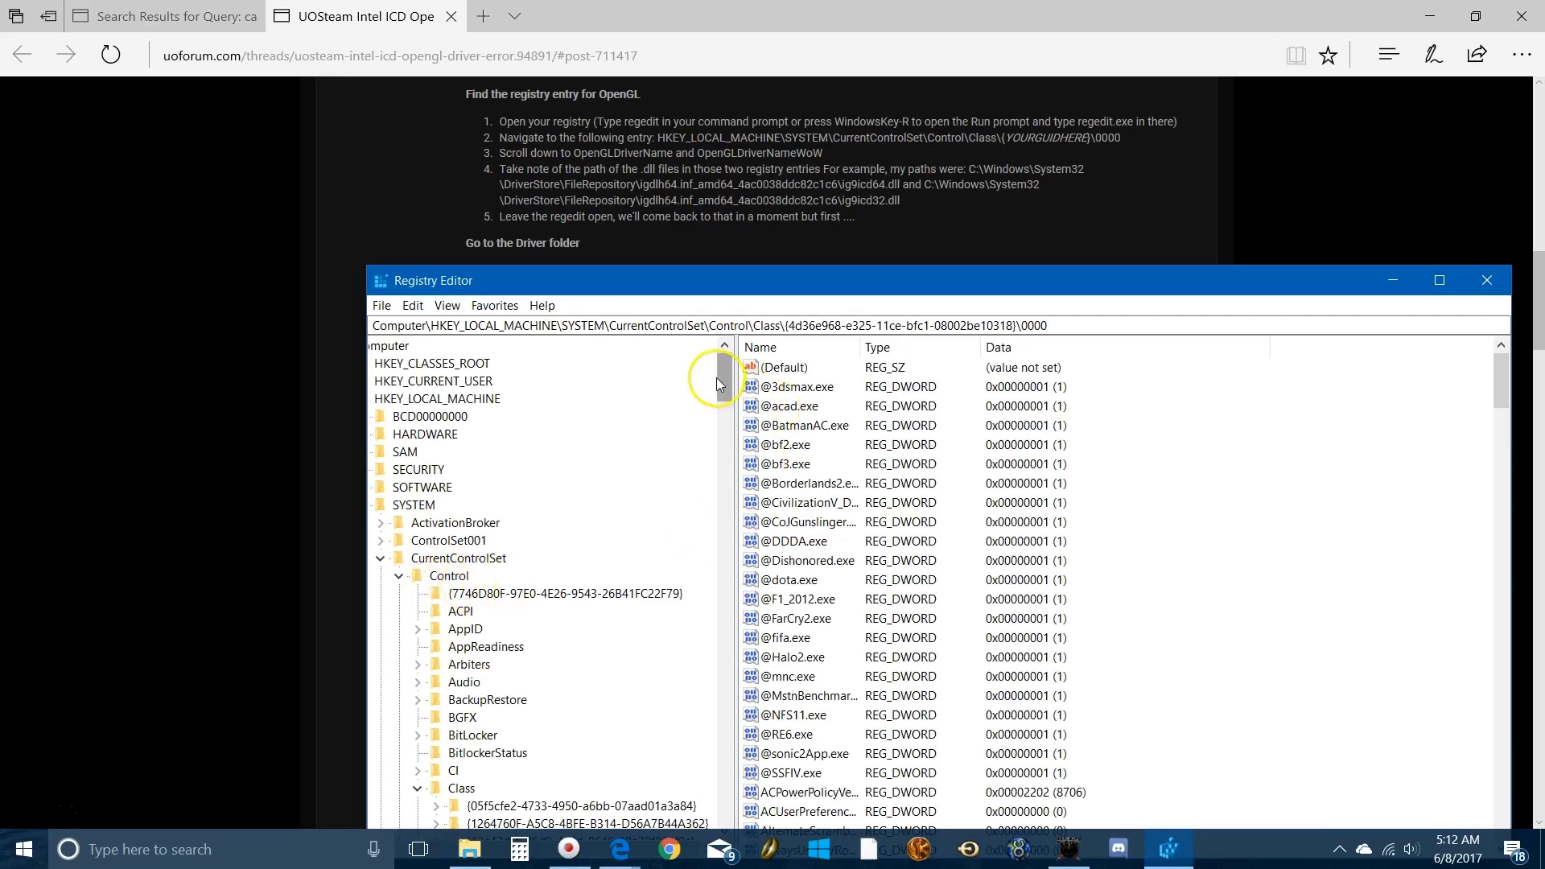
Step: Scroll to the 0000 key's OpenGLDriverName (ig9icd64.dll) and OpenGLDriverNameWow (ig9icd32.dll) values
{"action": "left_click_drag", "start_coordinate": [716, 378], "coordinate": [676, 418]}
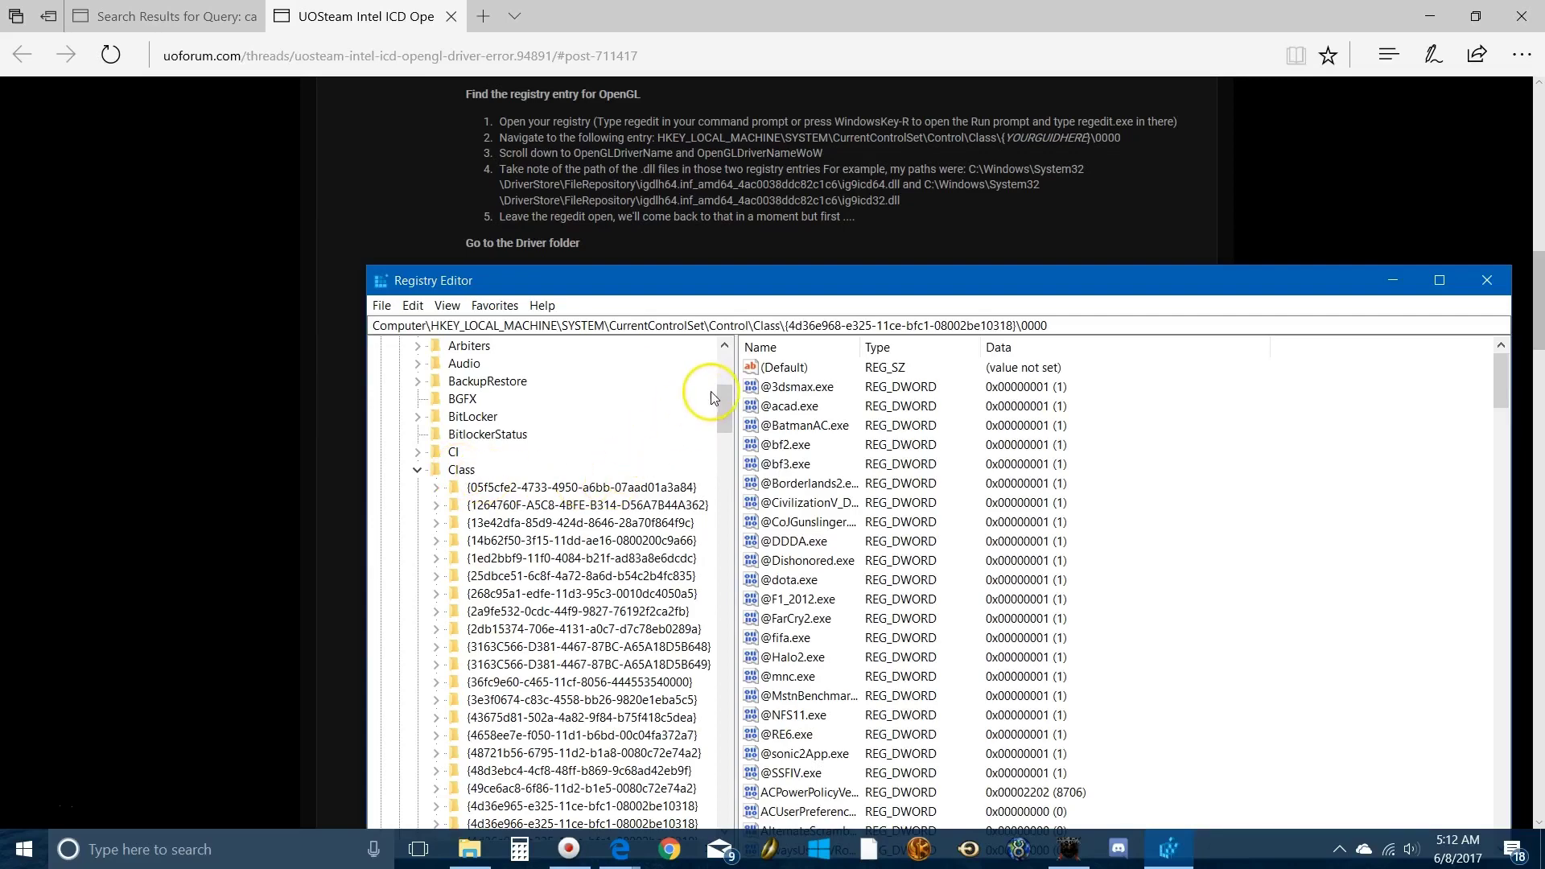
{"action": "left_click_drag", "start_coordinate": [723, 391], "coordinate": [714, 431]}
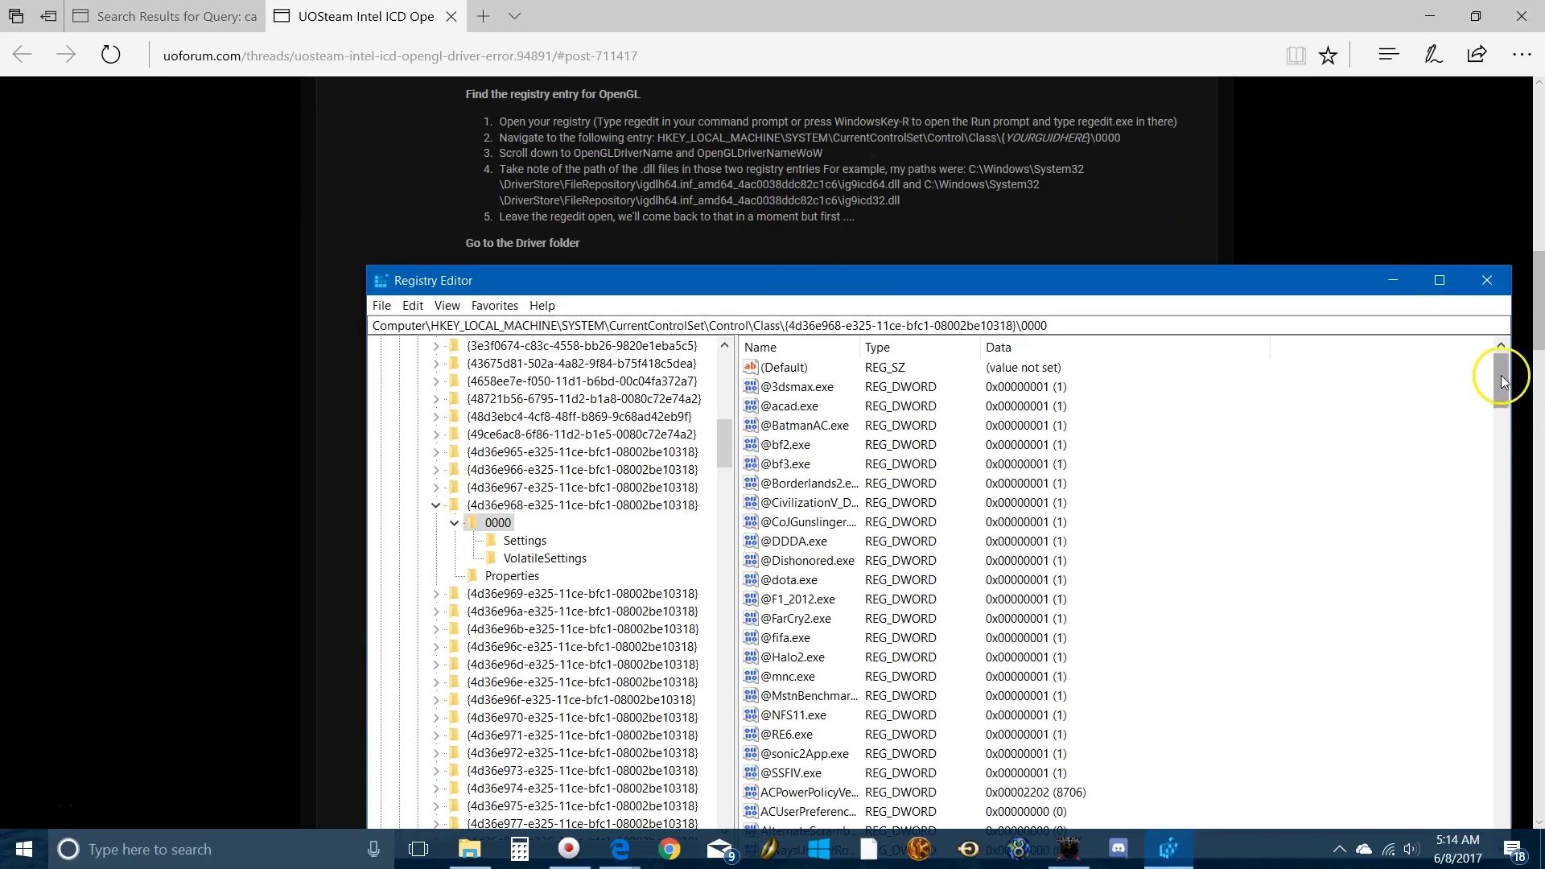
{"action": "left_click_drag", "start_coordinate": [1501, 370], "coordinate": [1469, 688]}
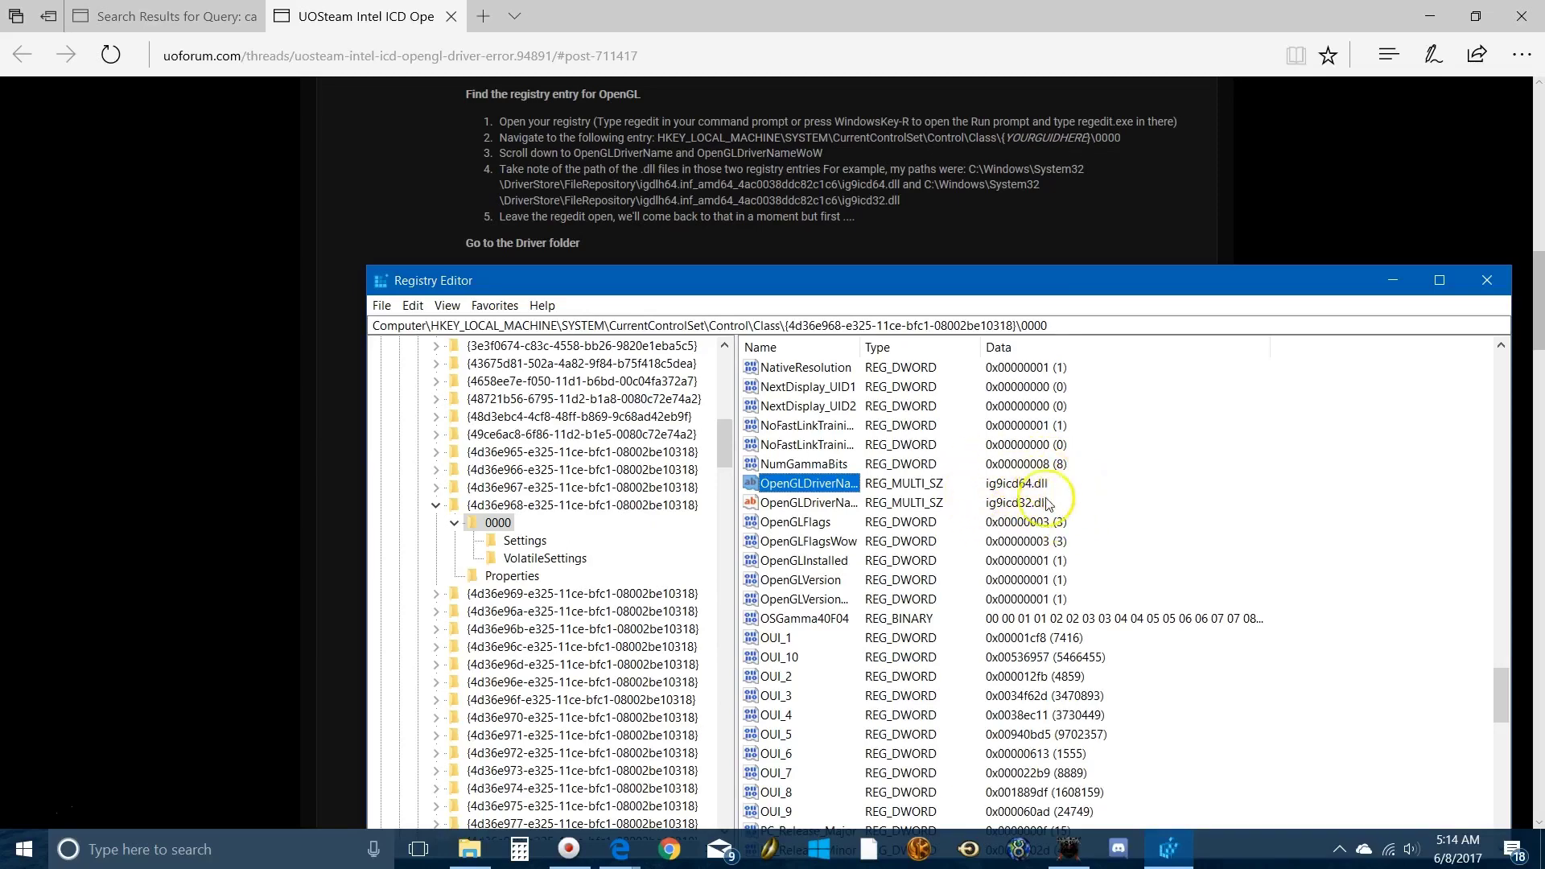
Step: Select the guide's ig9icd64.dll and ig9icd32.dll paths in Edge
{"action": "double_click", "coordinate": [973, 169]}
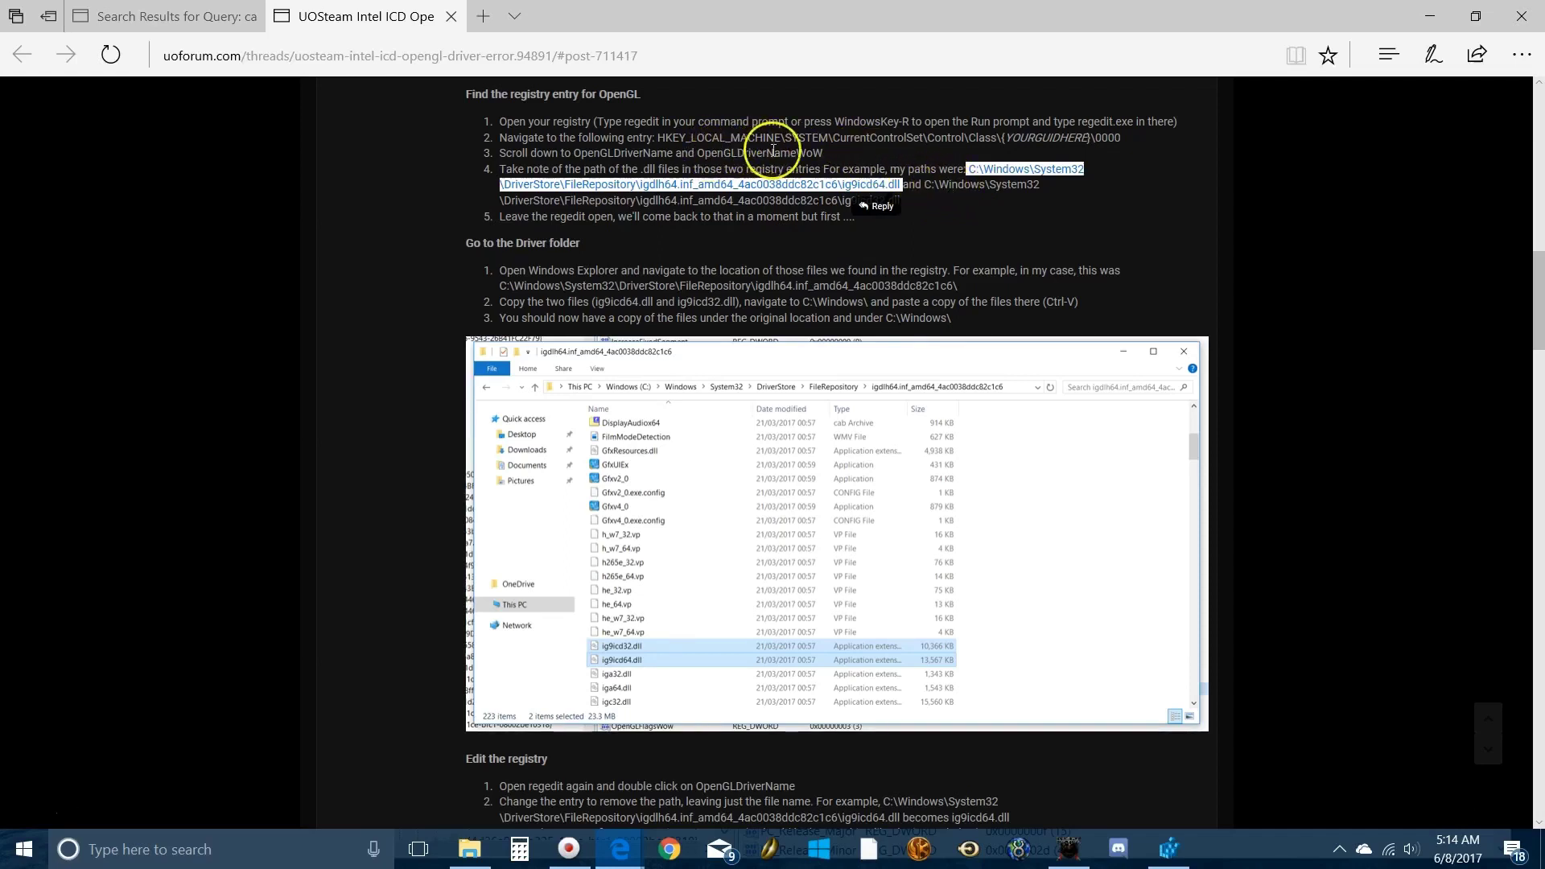
{"action": "left_click_drag", "start_coordinate": [925, 184], "coordinate": [946, 205]}
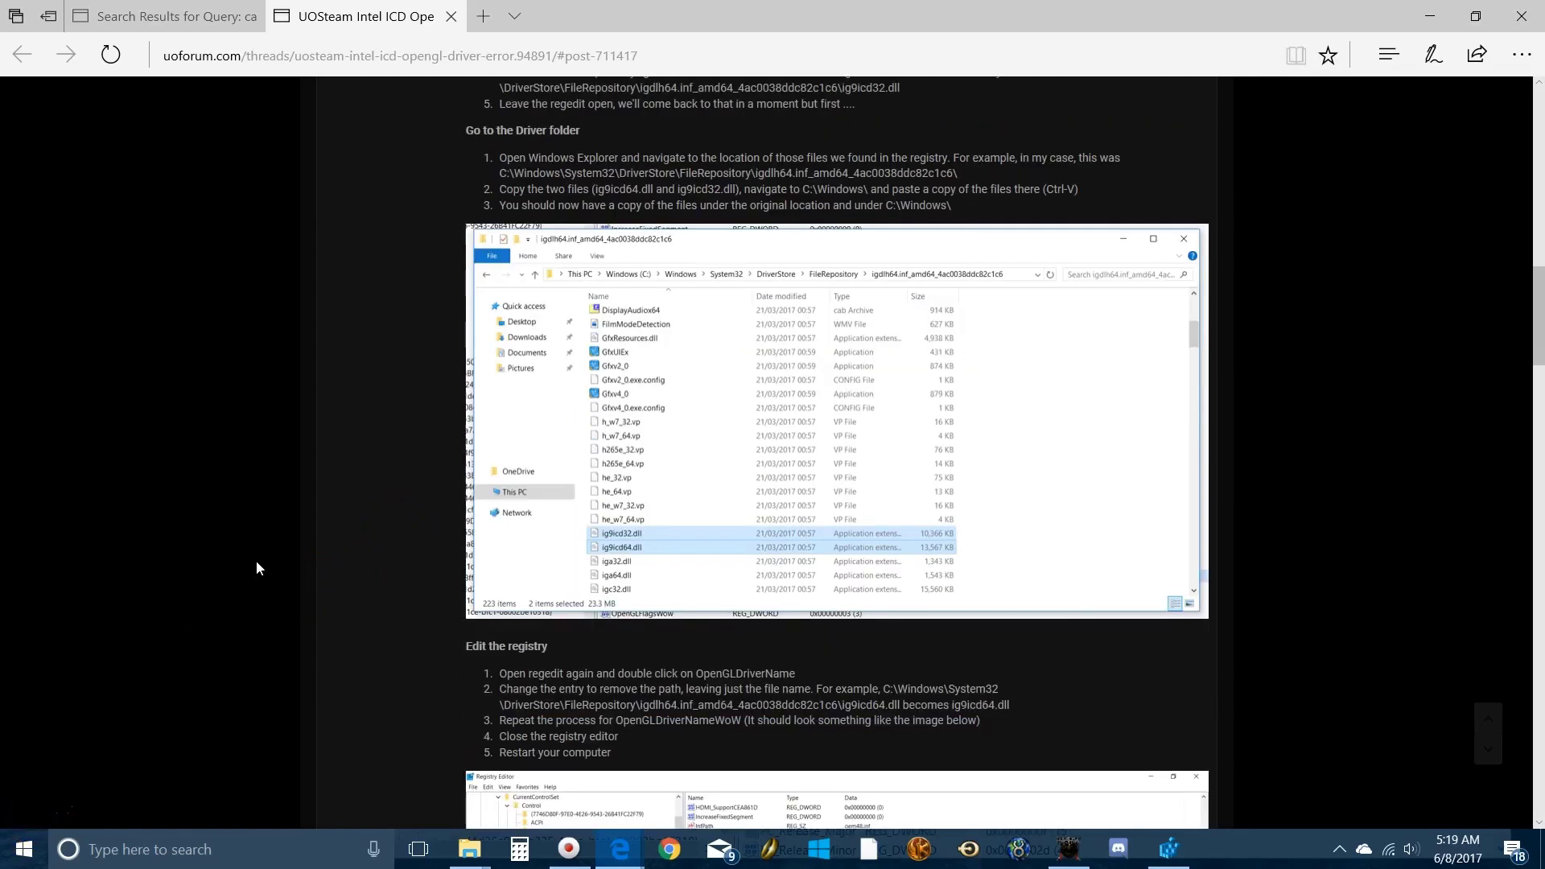
Step: Bring the igdlh64.inf_amd64_0745f11ce6fc197c folder window forward and scroll its tree to Windows (C:) > Windows
{"action": "left_click", "coordinate": [468, 850]}
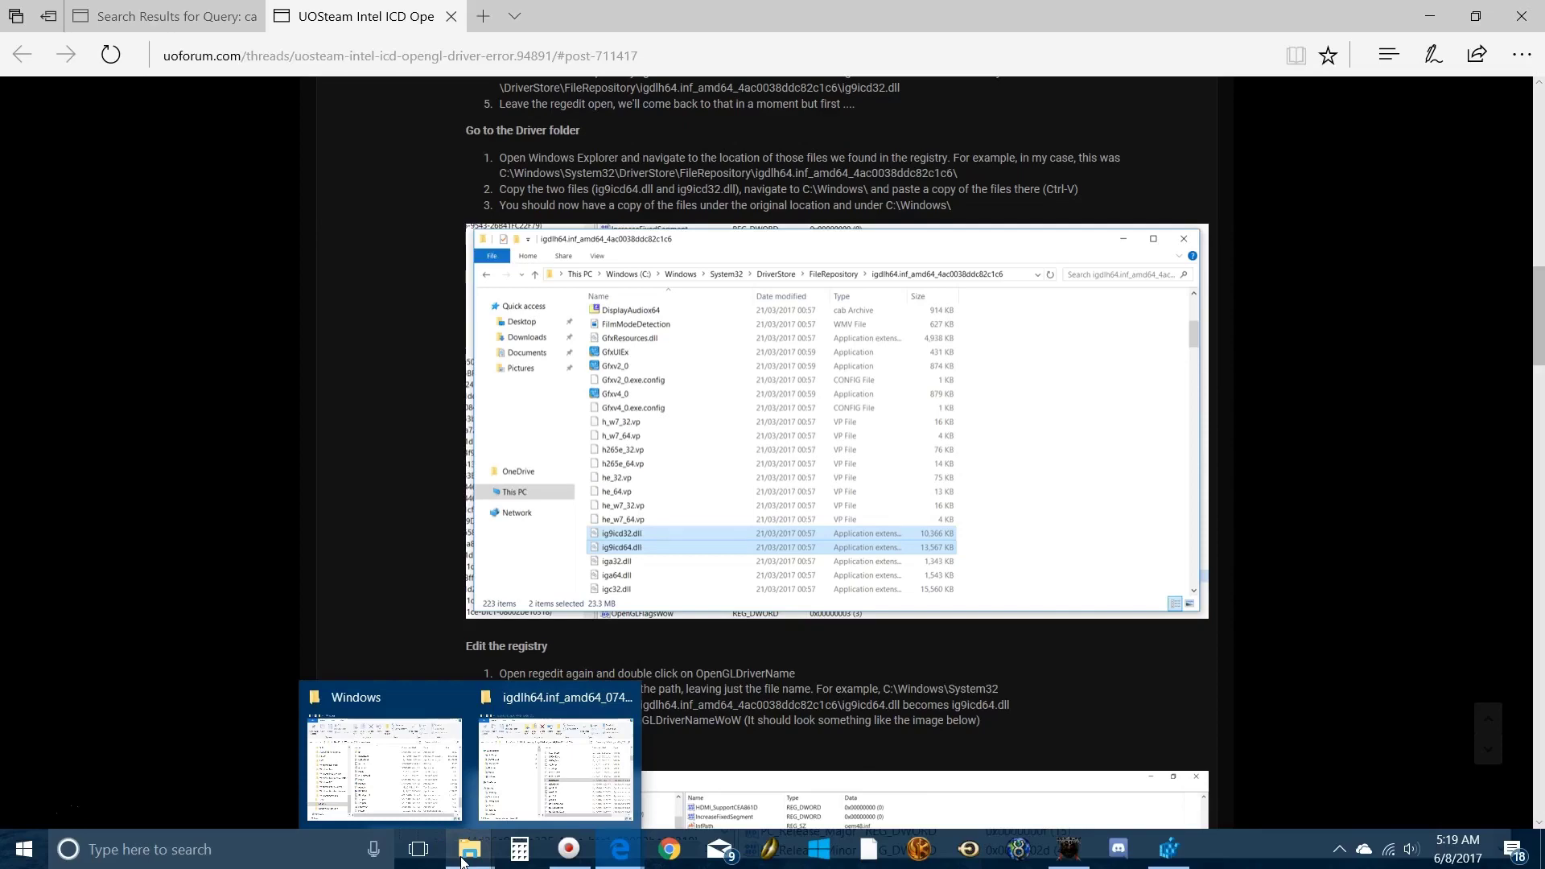
{"action": "left_click", "coordinate": [550, 785]}
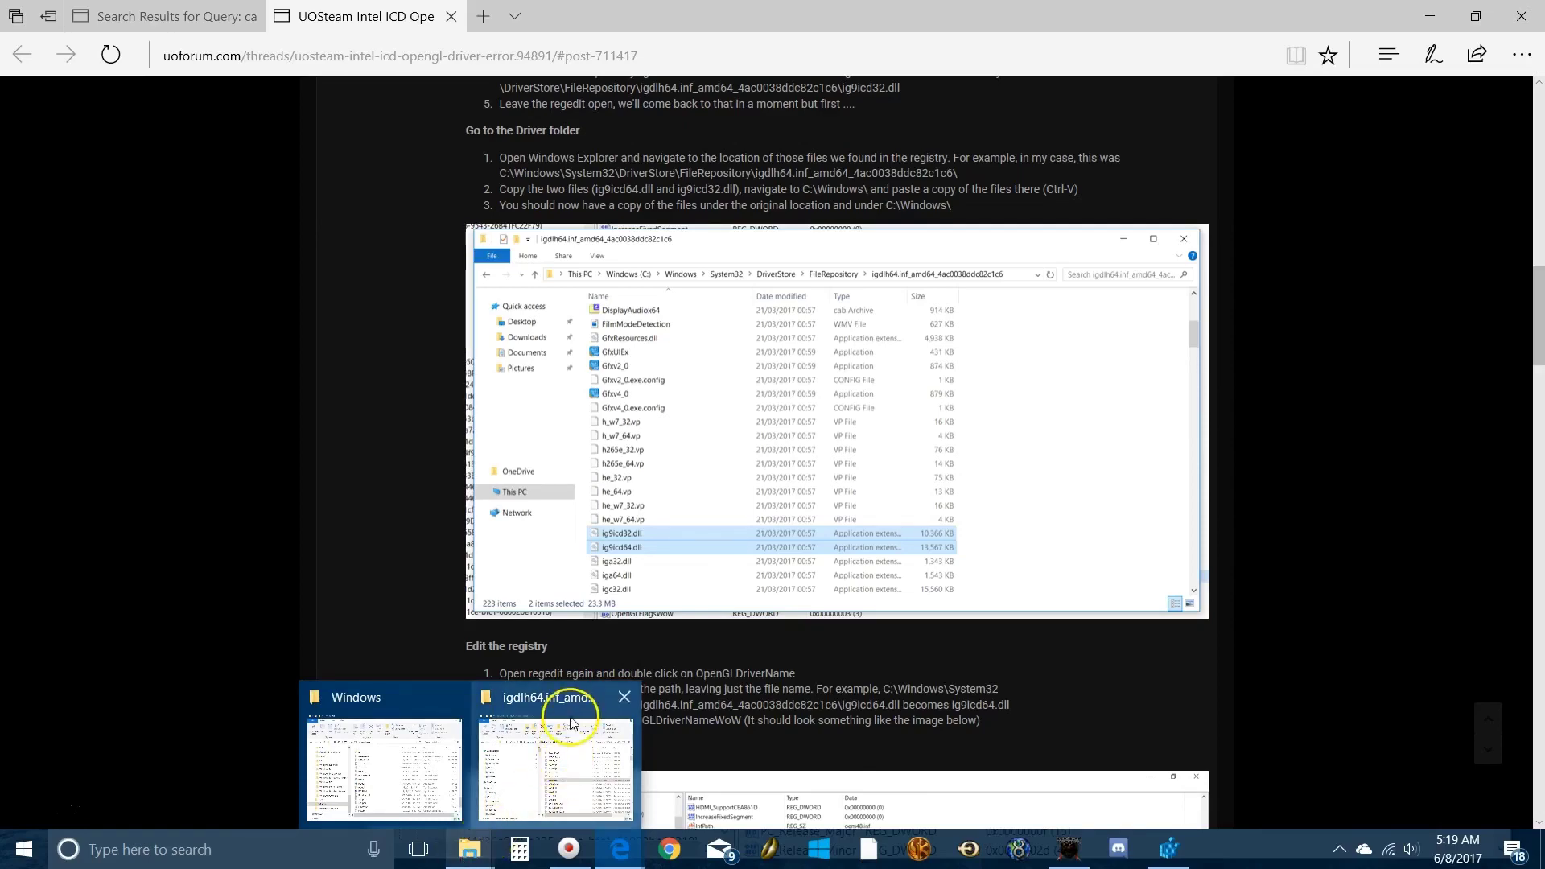
{"action": "left_click", "coordinate": [535, 755]}
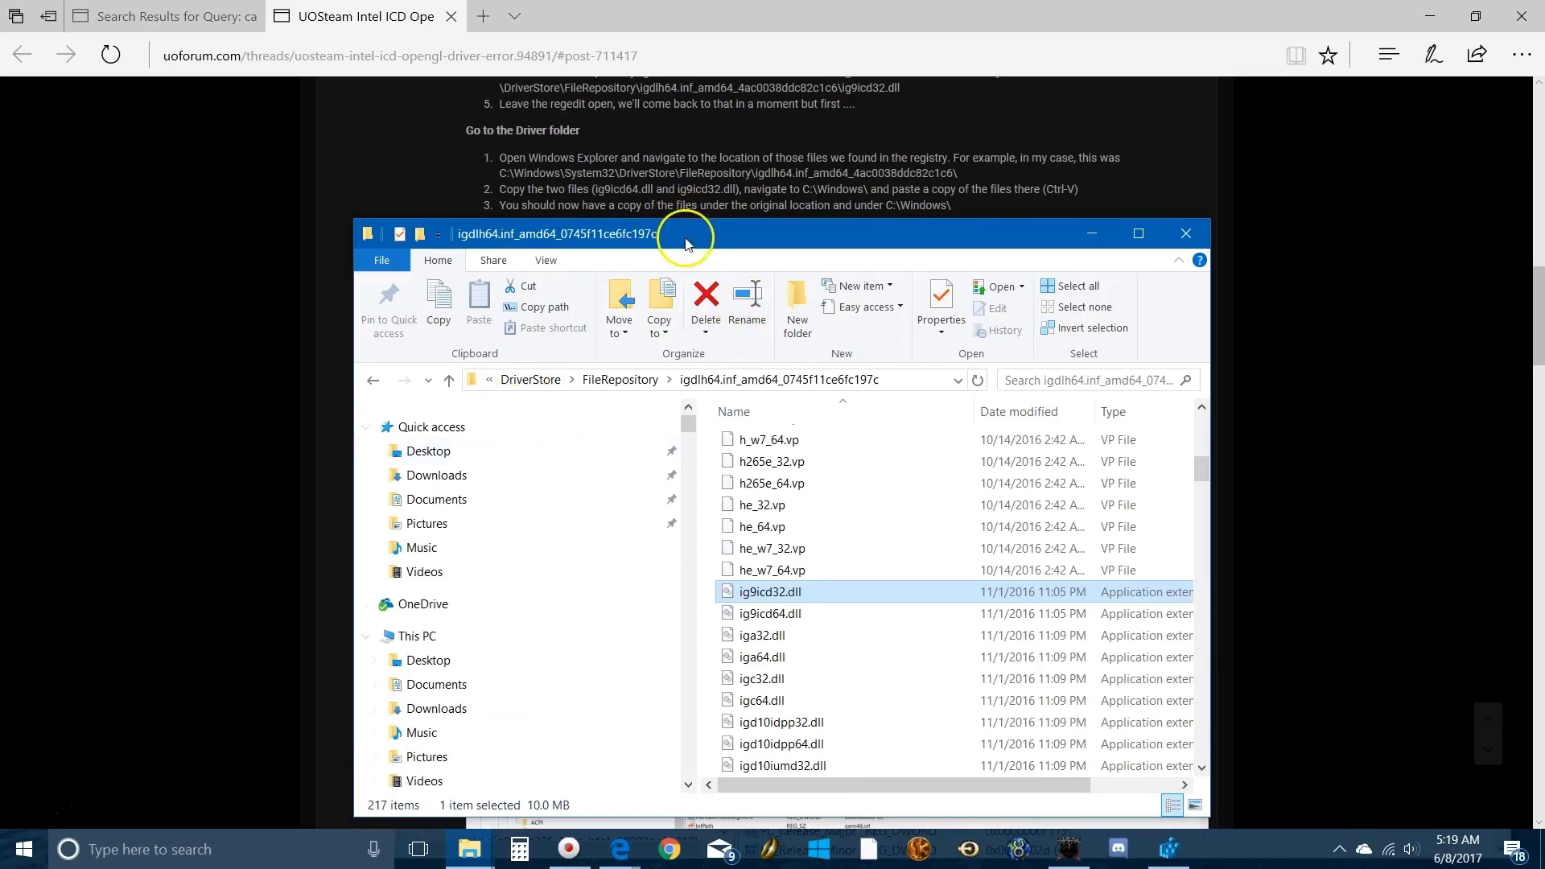
{"action": "mouse_move", "coordinate": [686, 243]}
{"action": "left_mouse_down"}
{"action": "mouse_move", "coordinate": [752, 247]}
{"action": "mouse_move", "coordinate": [710, 231]}
{"action": "left_mouse_up"}
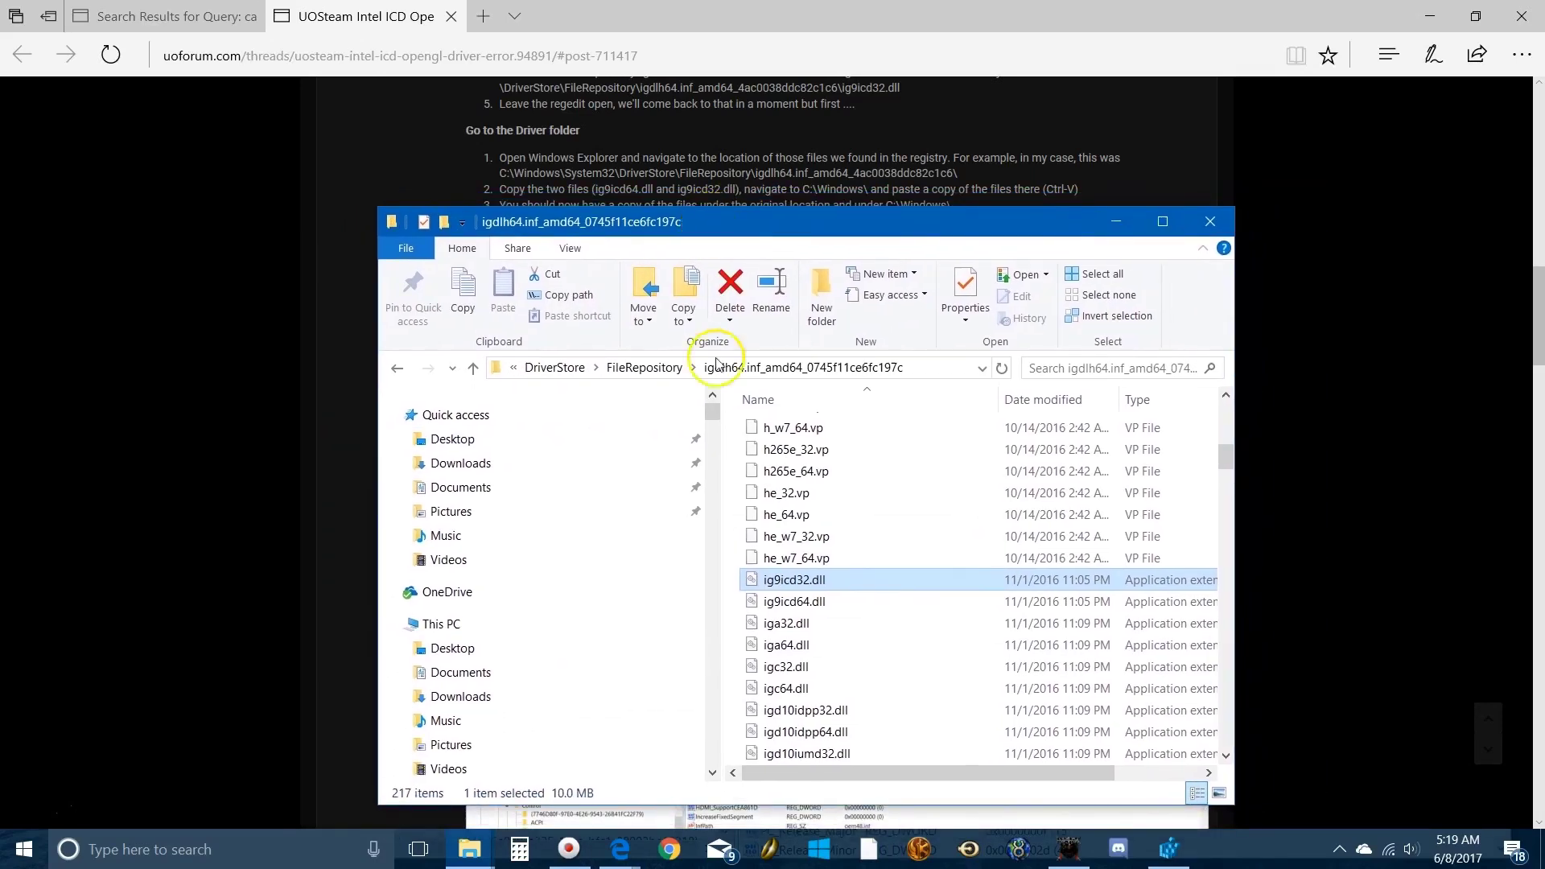
{"action": "left_click_drag", "start_coordinate": [711, 412], "coordinate": [710, 419]}
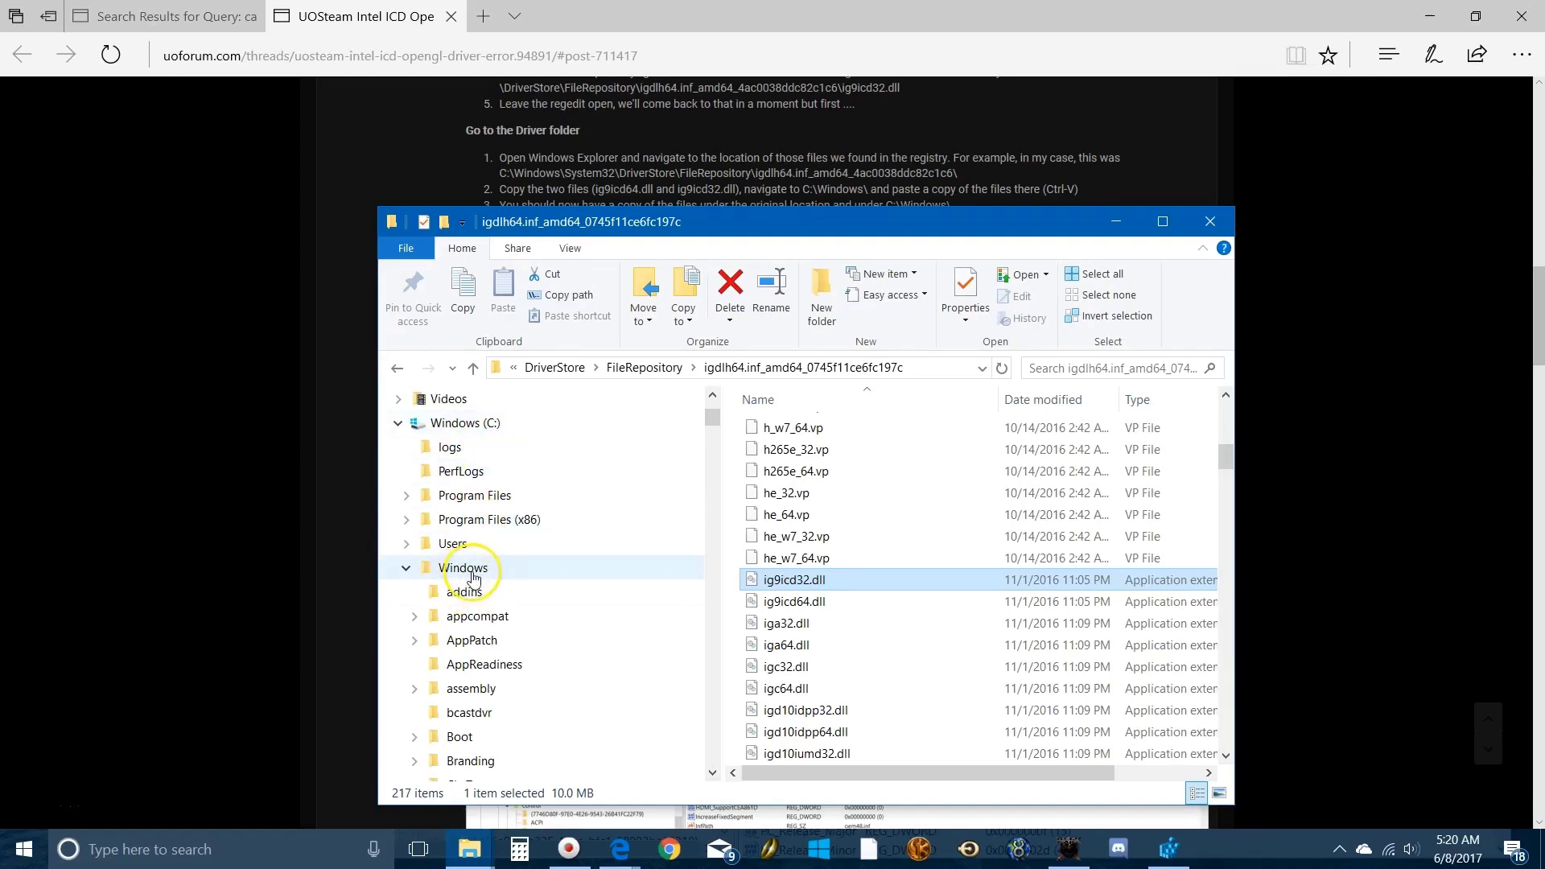
{"action": "scroll", "coordinate": [473, 578], "scroll_direction": "down", "scroll_amount": 3}
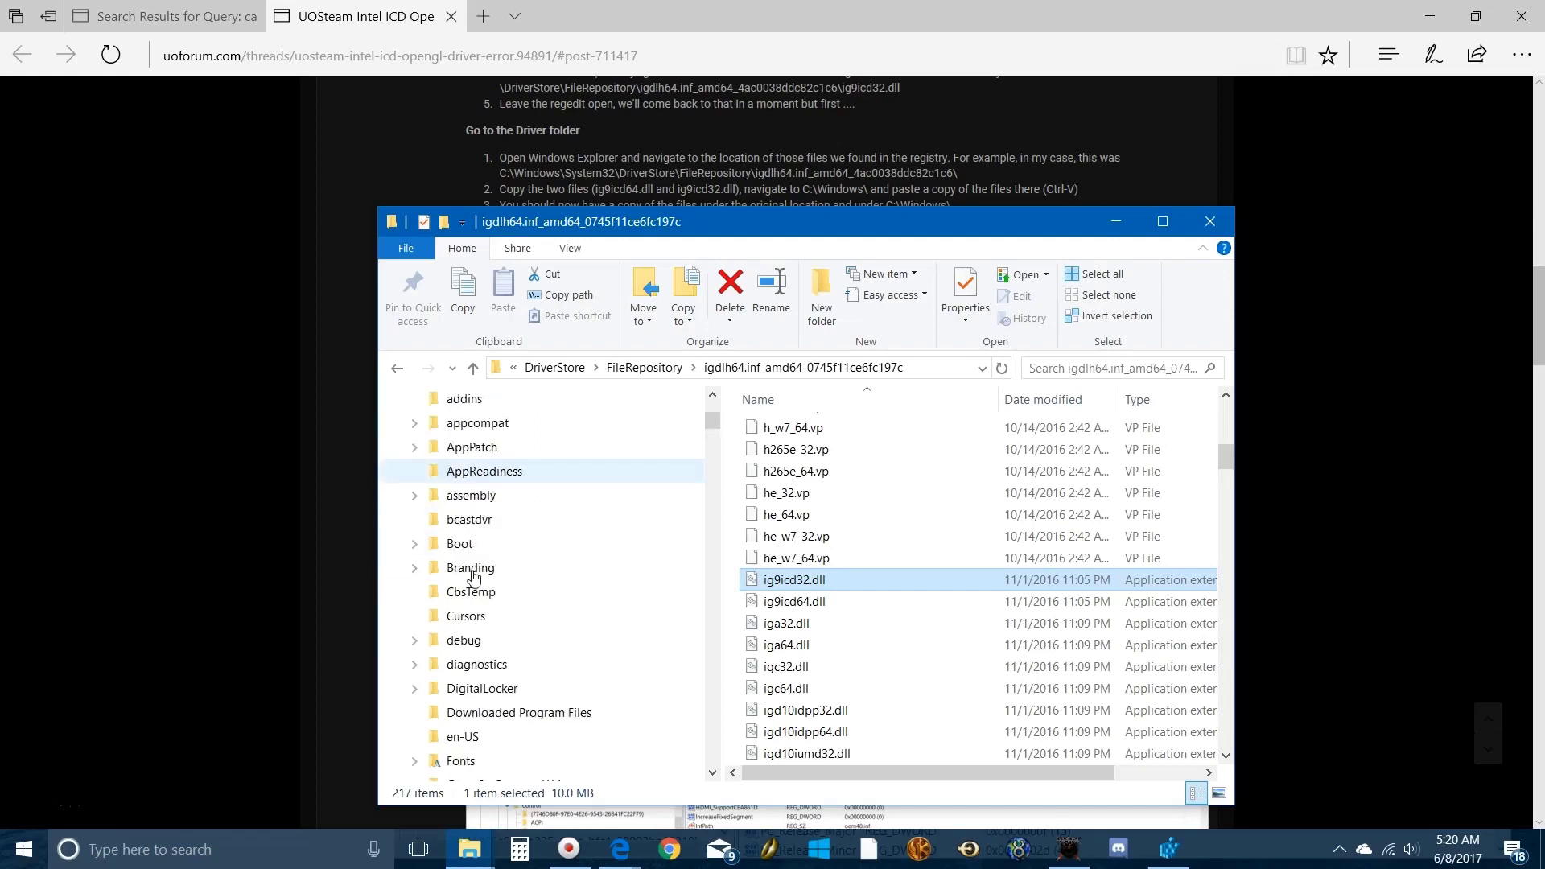
{"action": "scroll", "coordinate": [487, 521], "scroll_direction": "up", "scroll_amount": 1}
{"action": "scroll", "coordinate": [483, 594], "scroll_direction": "down", "scroll_amount": 3}
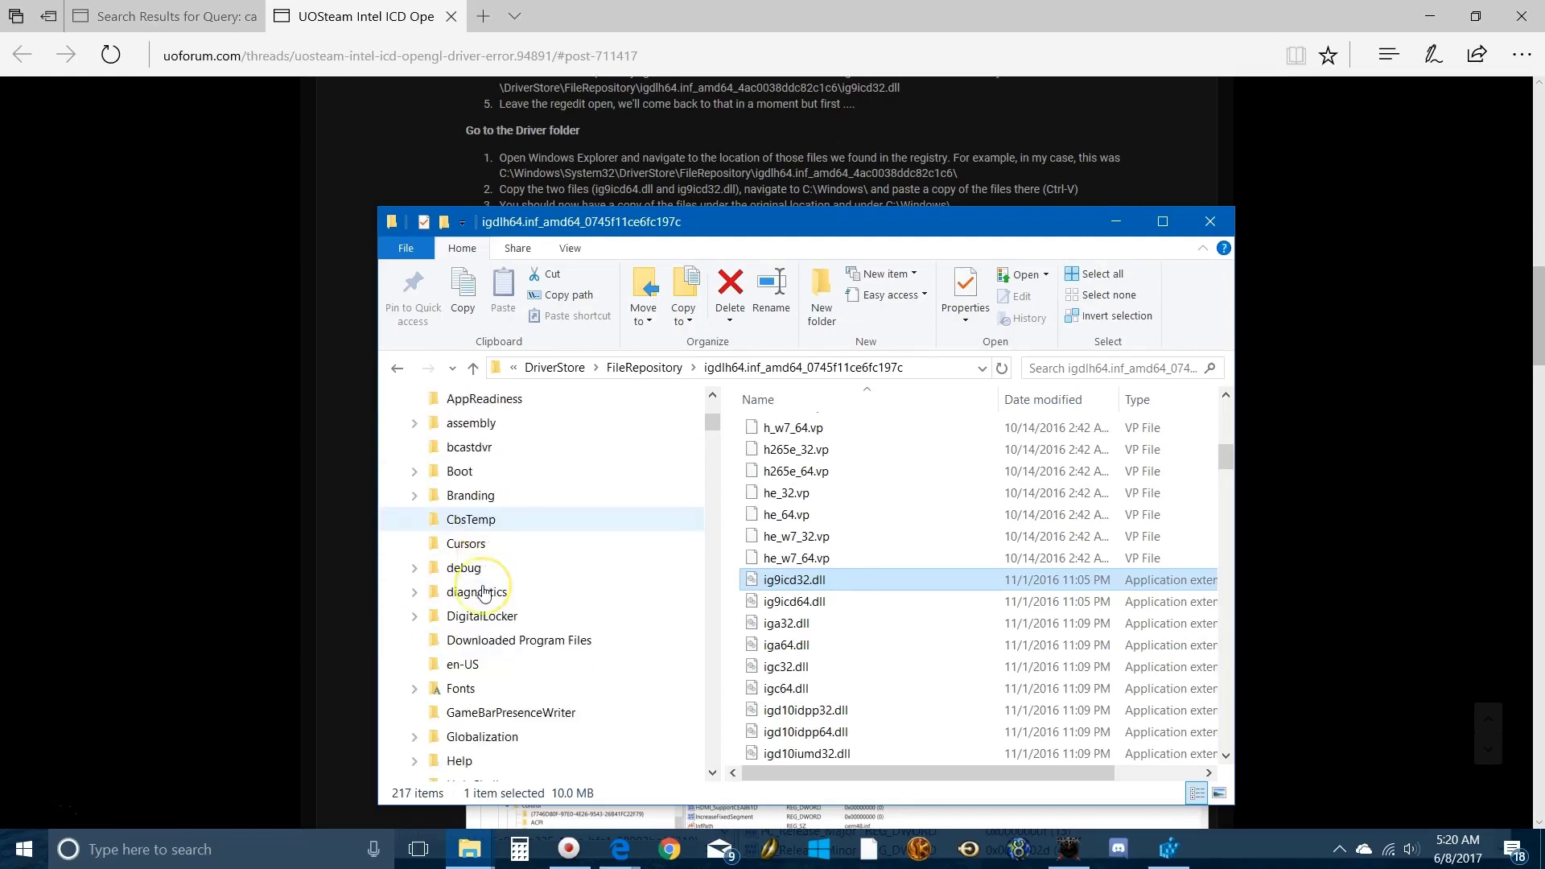
{"action": "scroll", "coordinate": [483, 594], "scroll_direction": "down", "scroll_amount": 7}
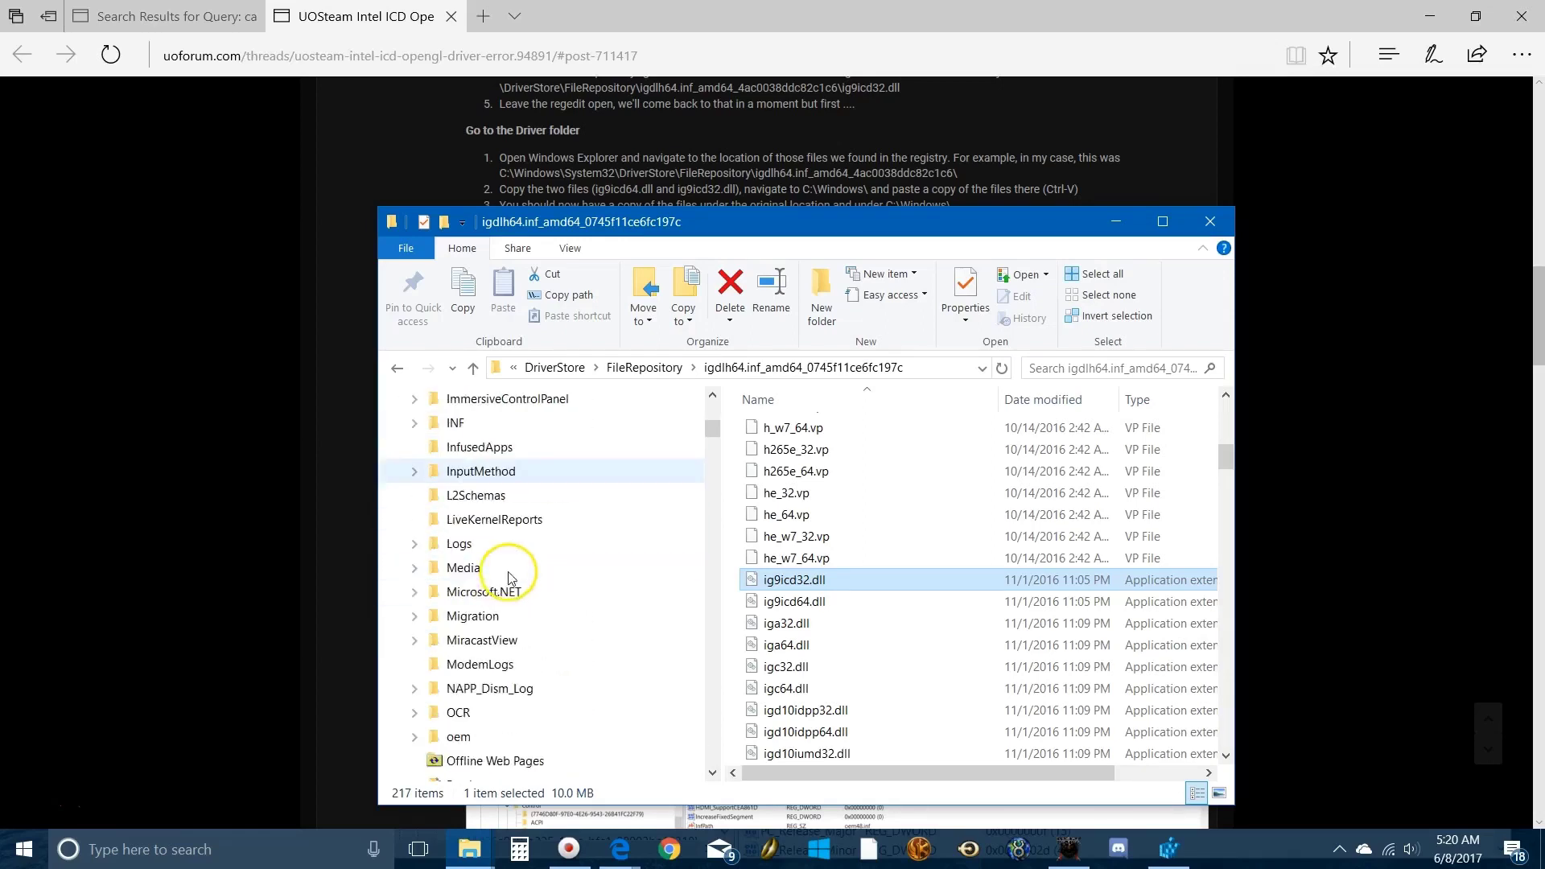
{"action": "scroll", "coordinate": [519, 578], "scroll_direction": "down", "scroll_amount": 8}
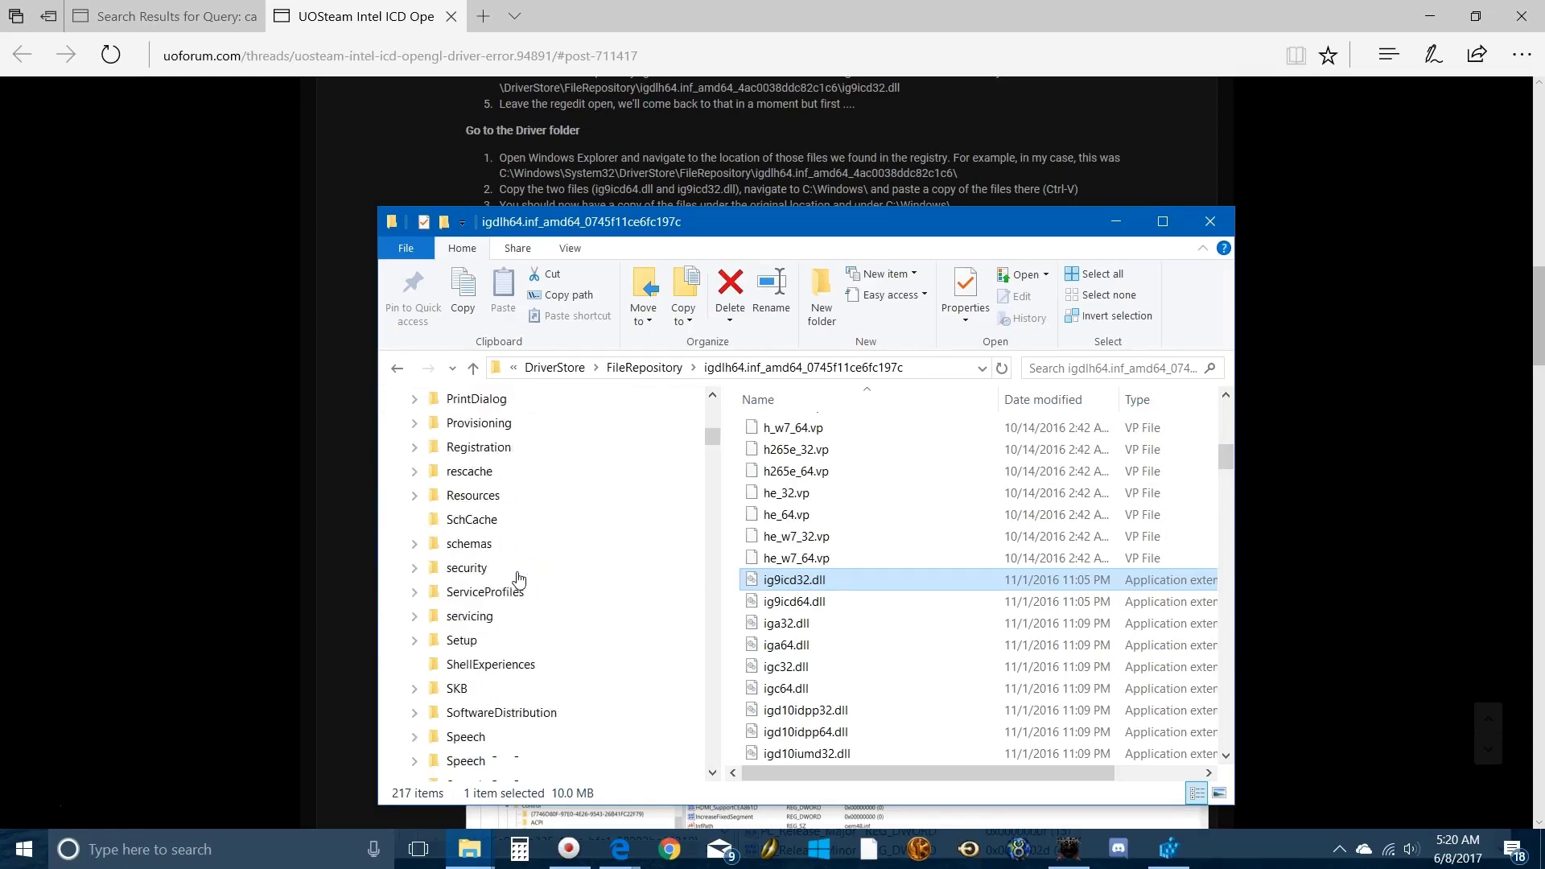
{"action": "scroll", "coordinate": [518, 578], "scroll_direction": "down", "scroll_amount": 1}
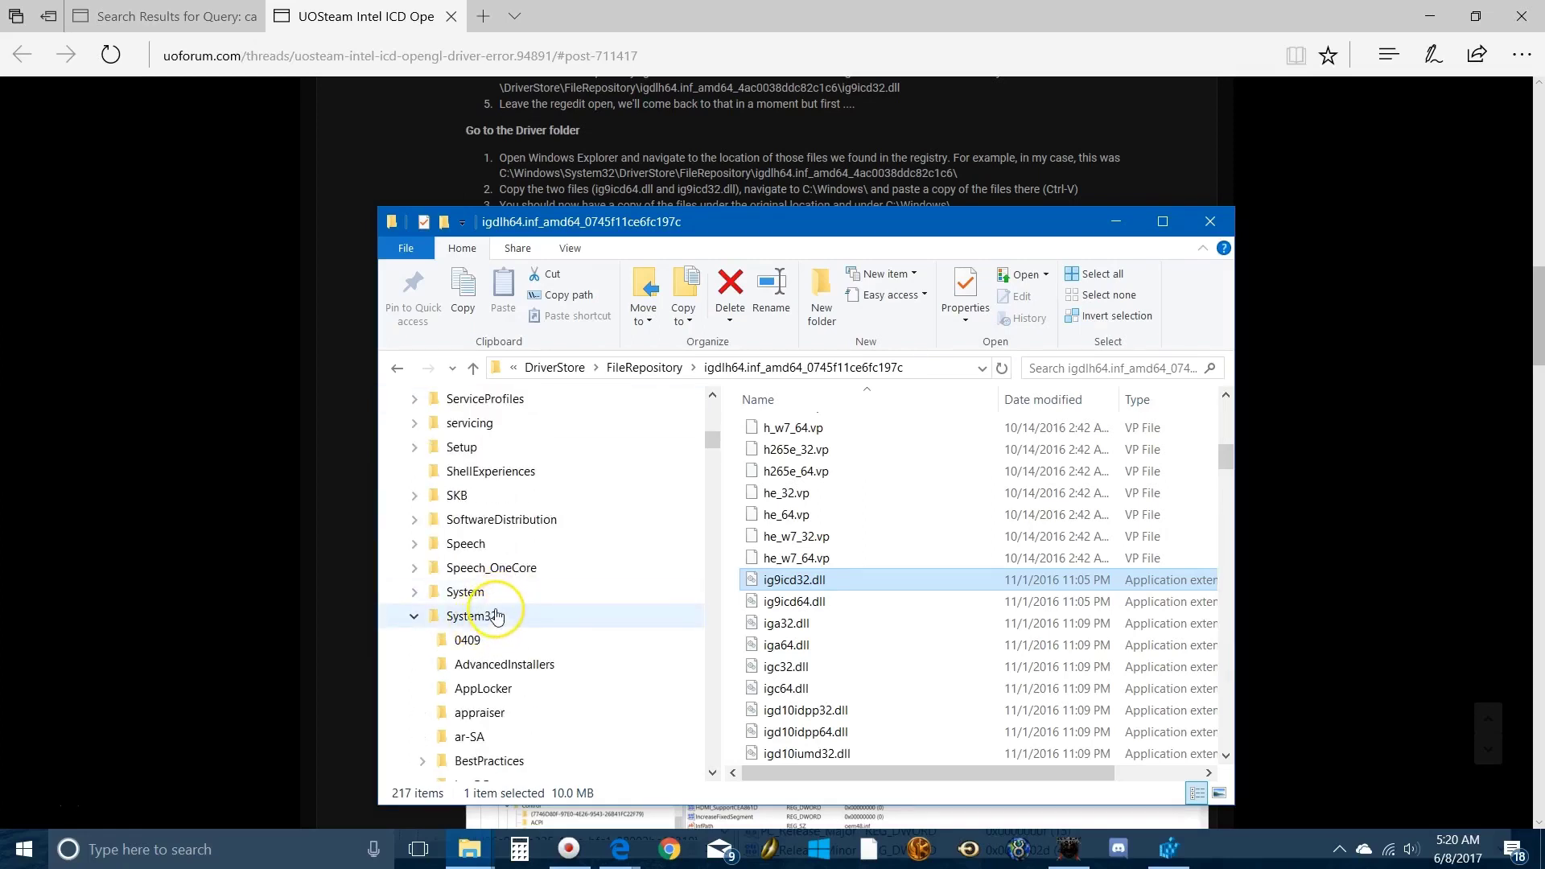
{"action": "scroll", "coordinate": [496, 616], "scroll_direction": "down", "scroll_amount": 5}
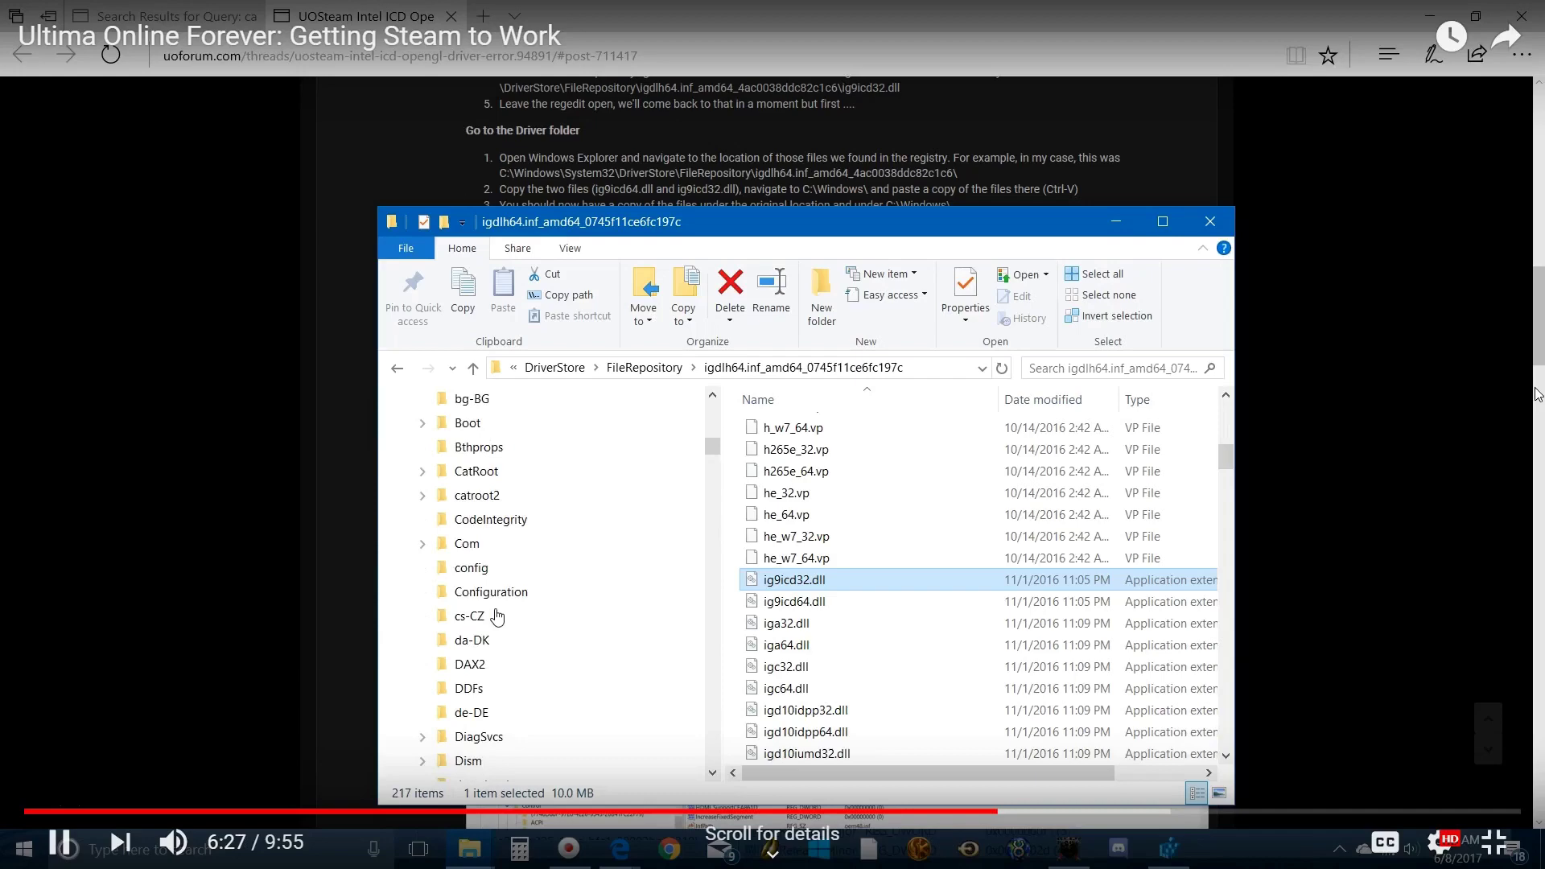
{"action": "scroll", "coordinate": [496, 615], "scroll_direction": "down", "scroll_amount": 2}
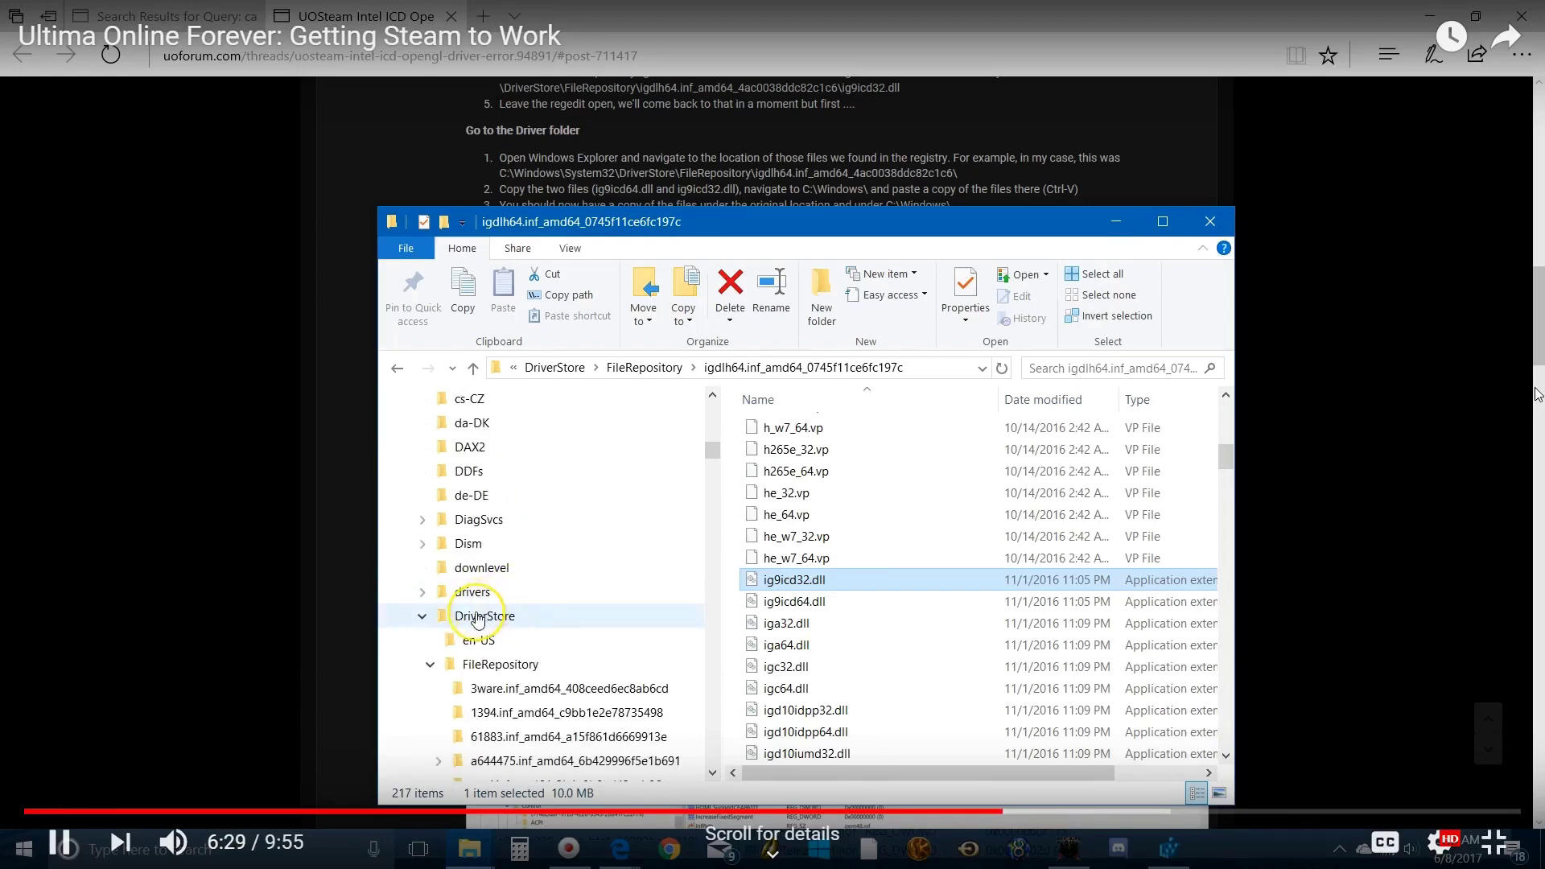
{"action": "scroll", "coordinate": [524, 613], "scroll_direction": "down", "scroll_amount": 7}
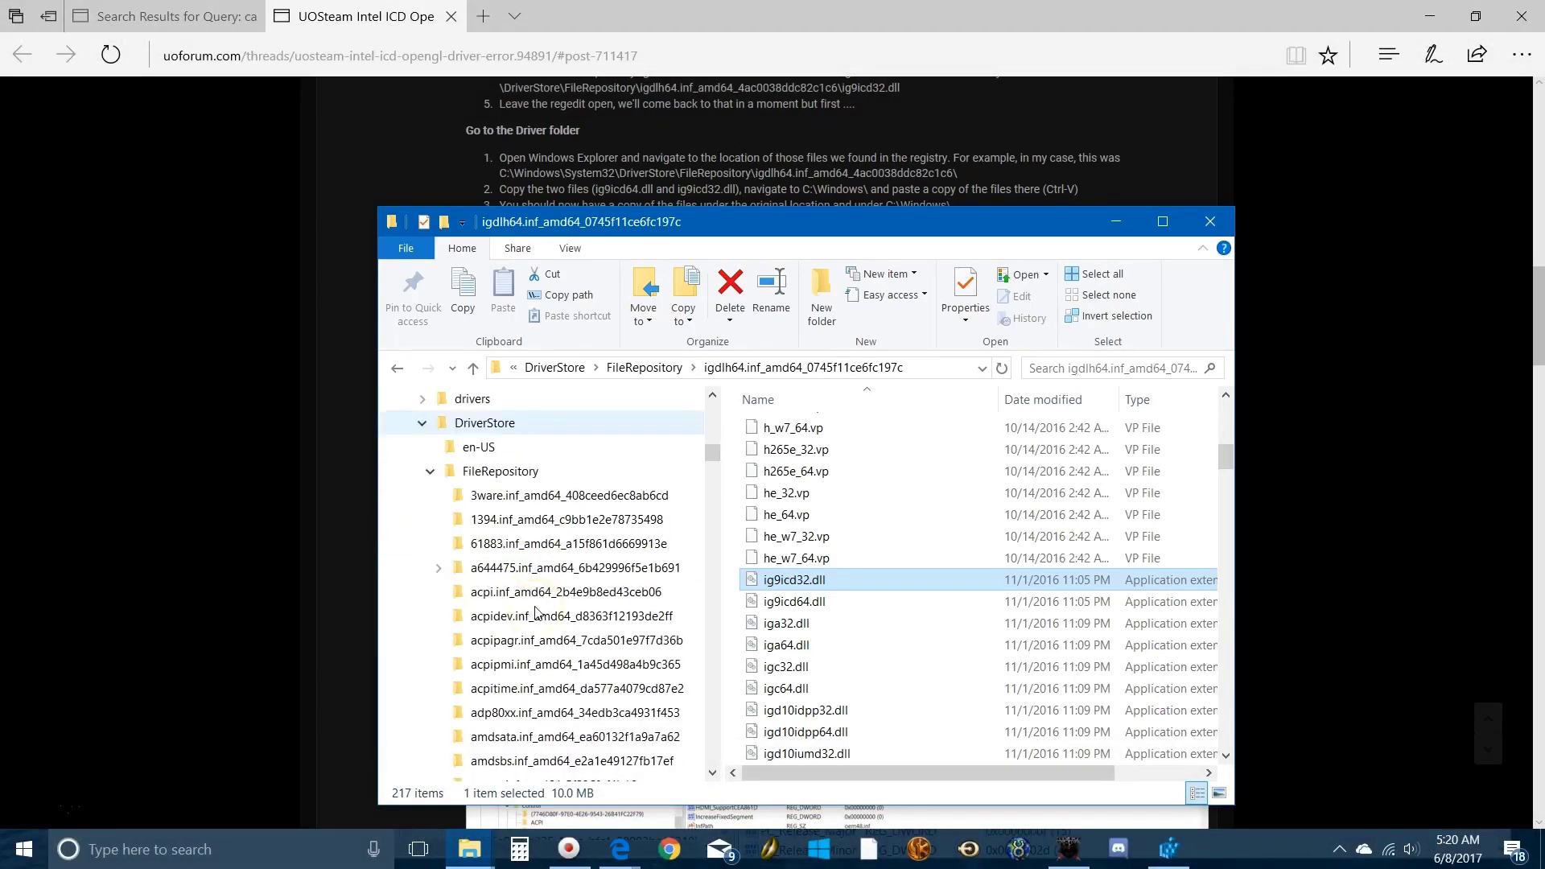
{"action": "scroll", "coordinate": [536, 613], "scroll_direction": "down", "scroll_amount": 6}
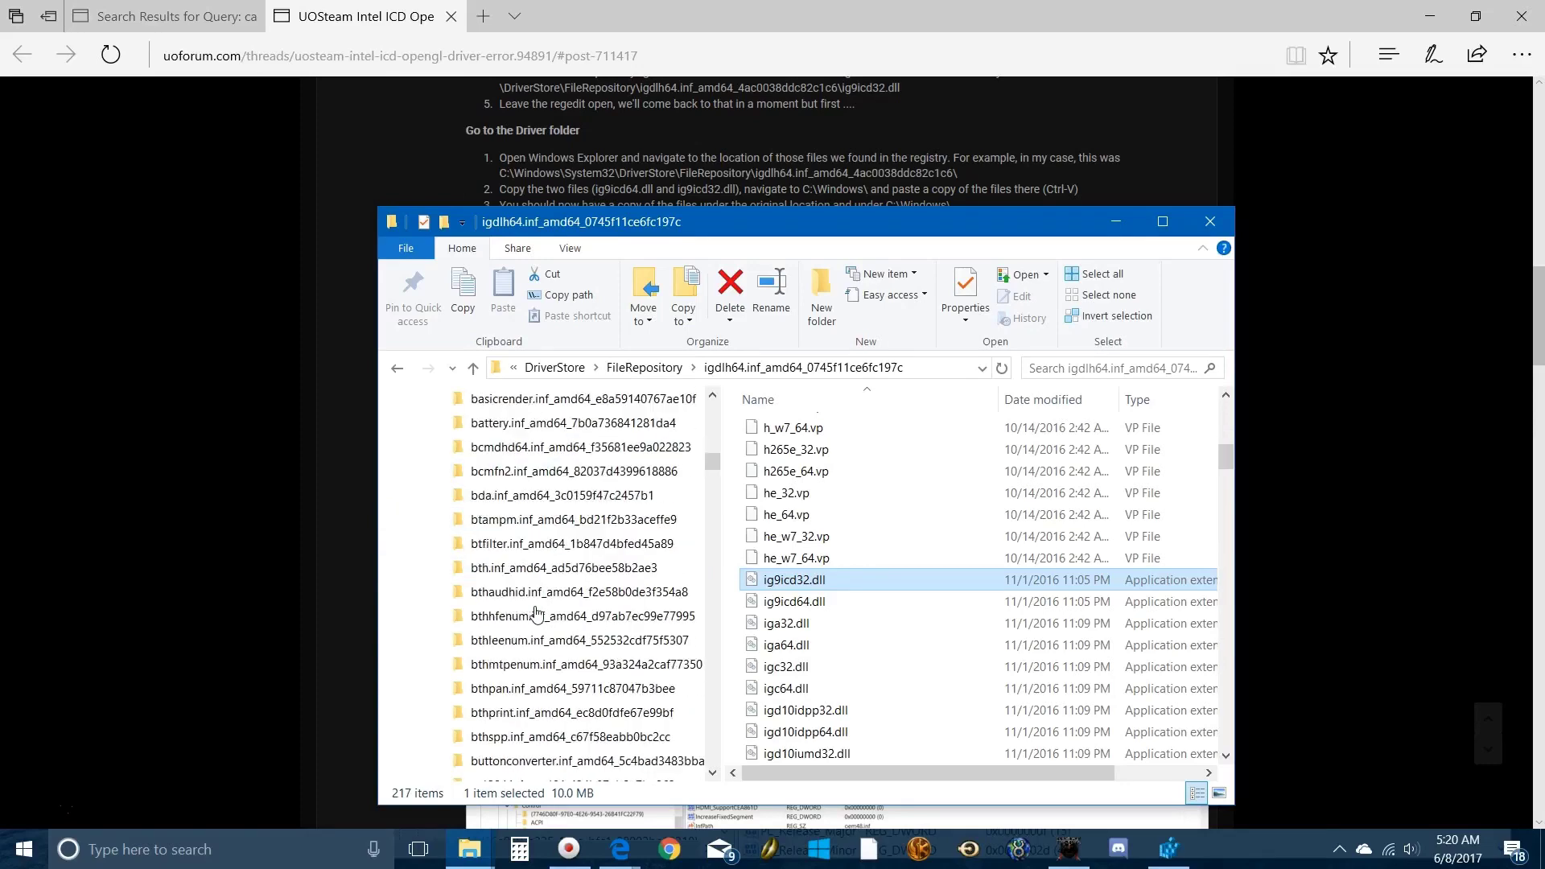
{"action": "scroll", "coordinate": [536, 613], "scroll_direction": "down", "scroll_amount": 9}
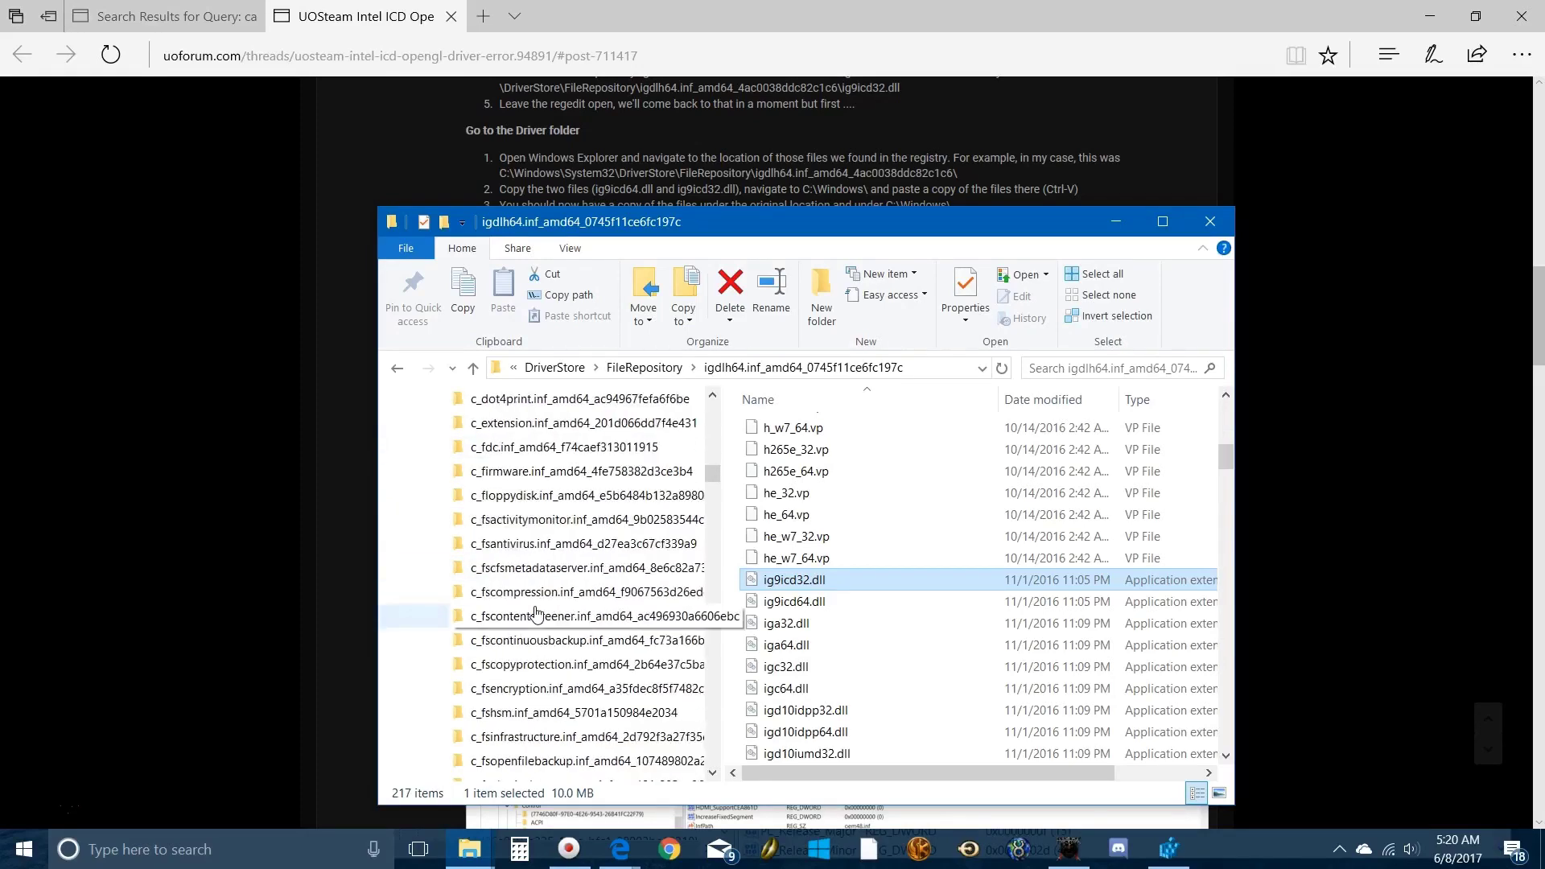
{"action": "scroll", "coordinate": [537, 613], "scroll_direction": "down", "scroll_amount": 9}
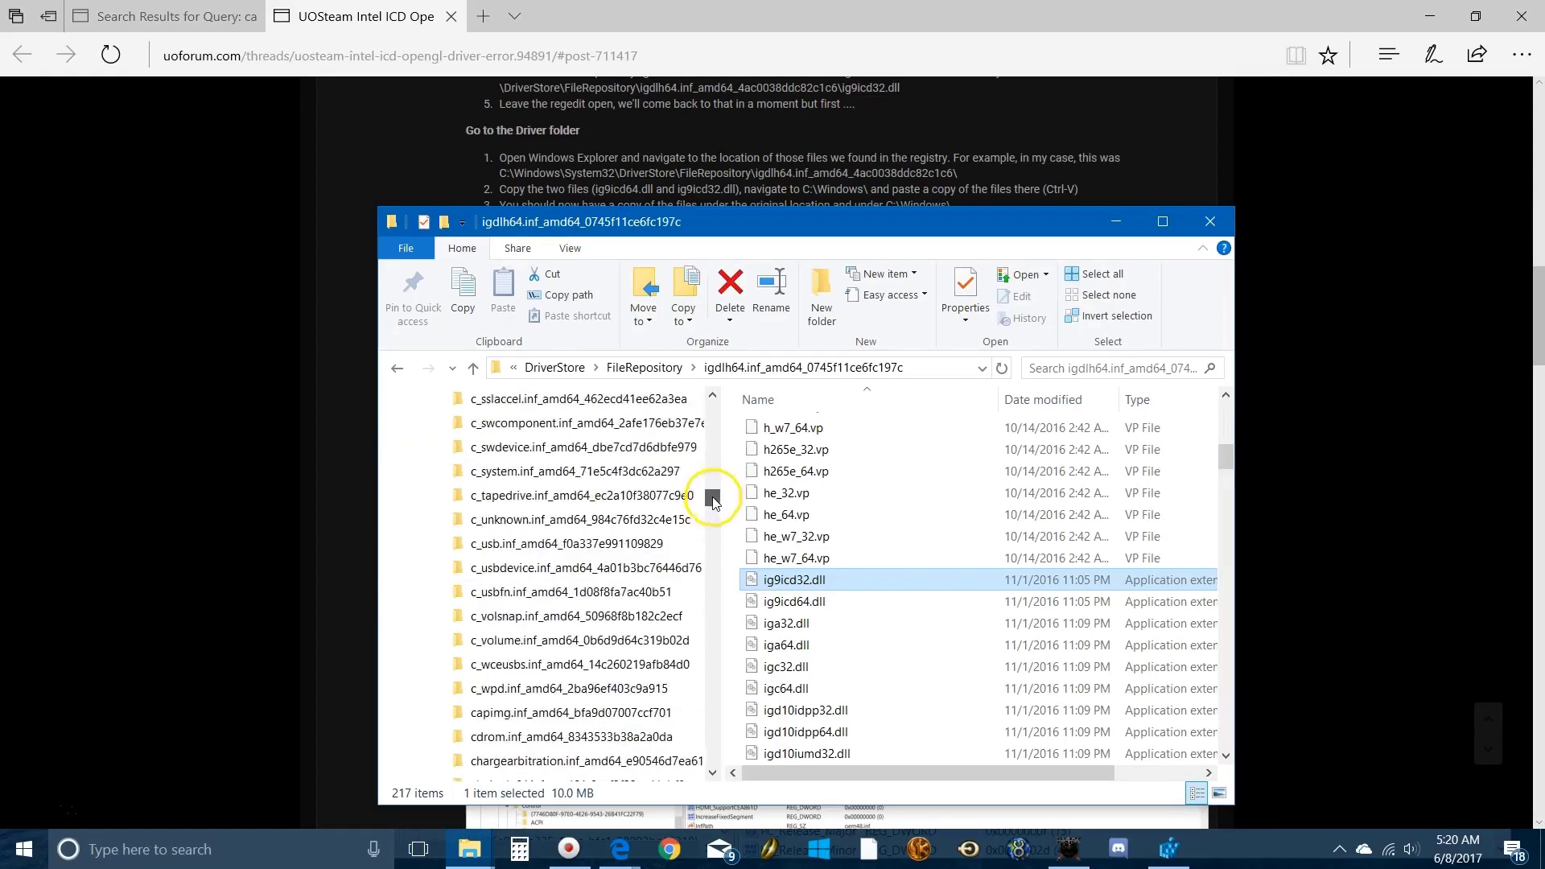
{"action": "left_click_drag", "start_coordinate": [708, 515], "coordinate": [707, 529]}
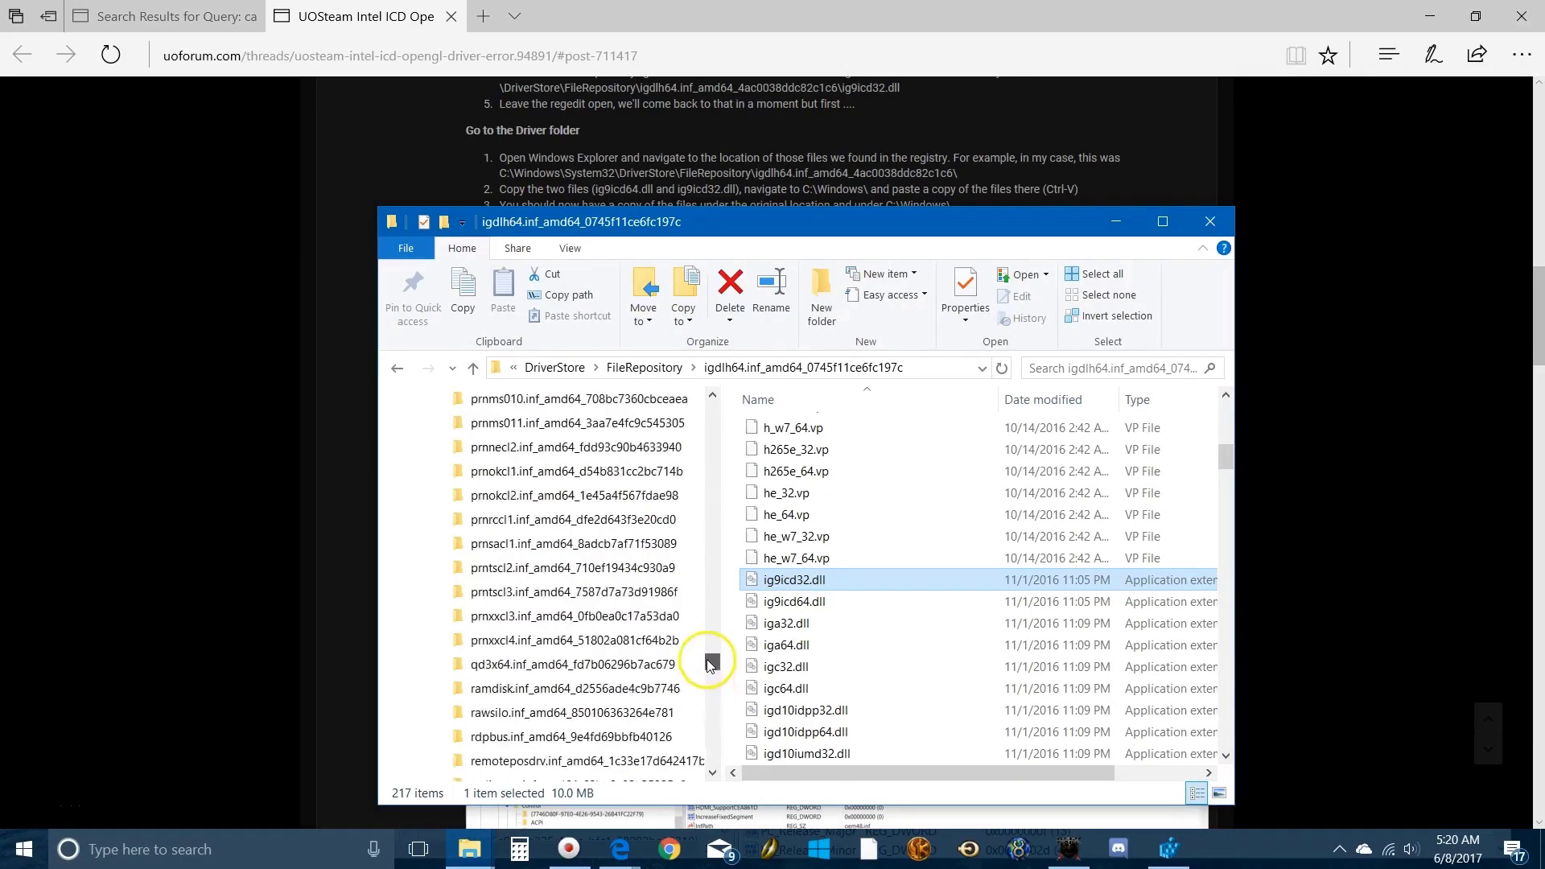
{"action": "left_click_drag", "start_coordinate": [709, 662], "coordinate": [710, 609]}
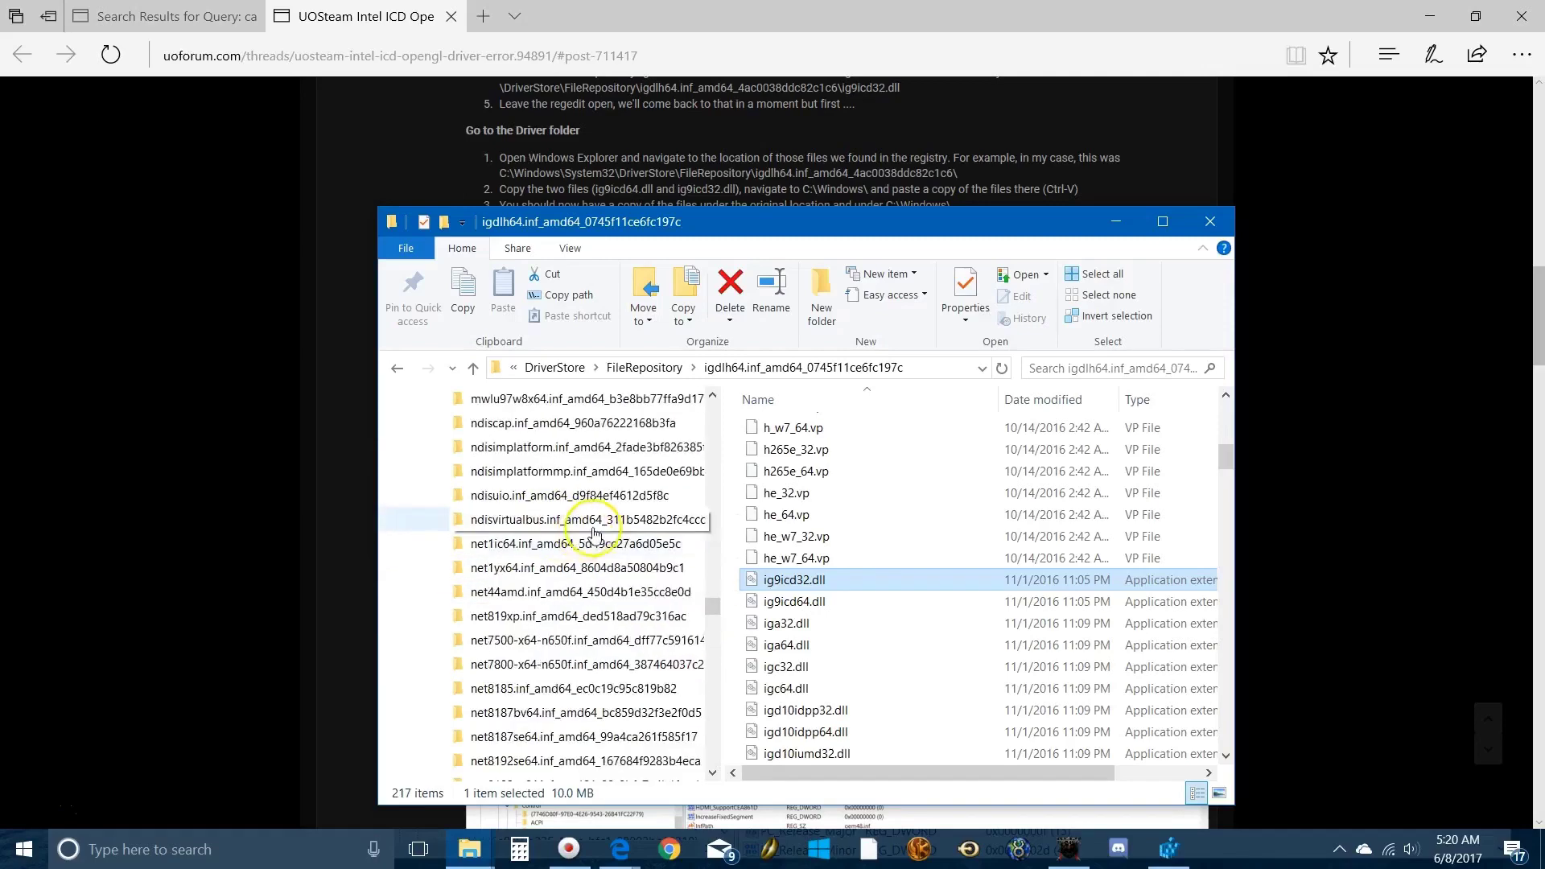
{"action": "scroll", "coordinate": [593, 531], "scroll_direction": "up", "scroll_amount": 5}
{"action": "scroll", "coordinate": [579, 524], "scroll_direction": "up", "scroll_amount": 10}
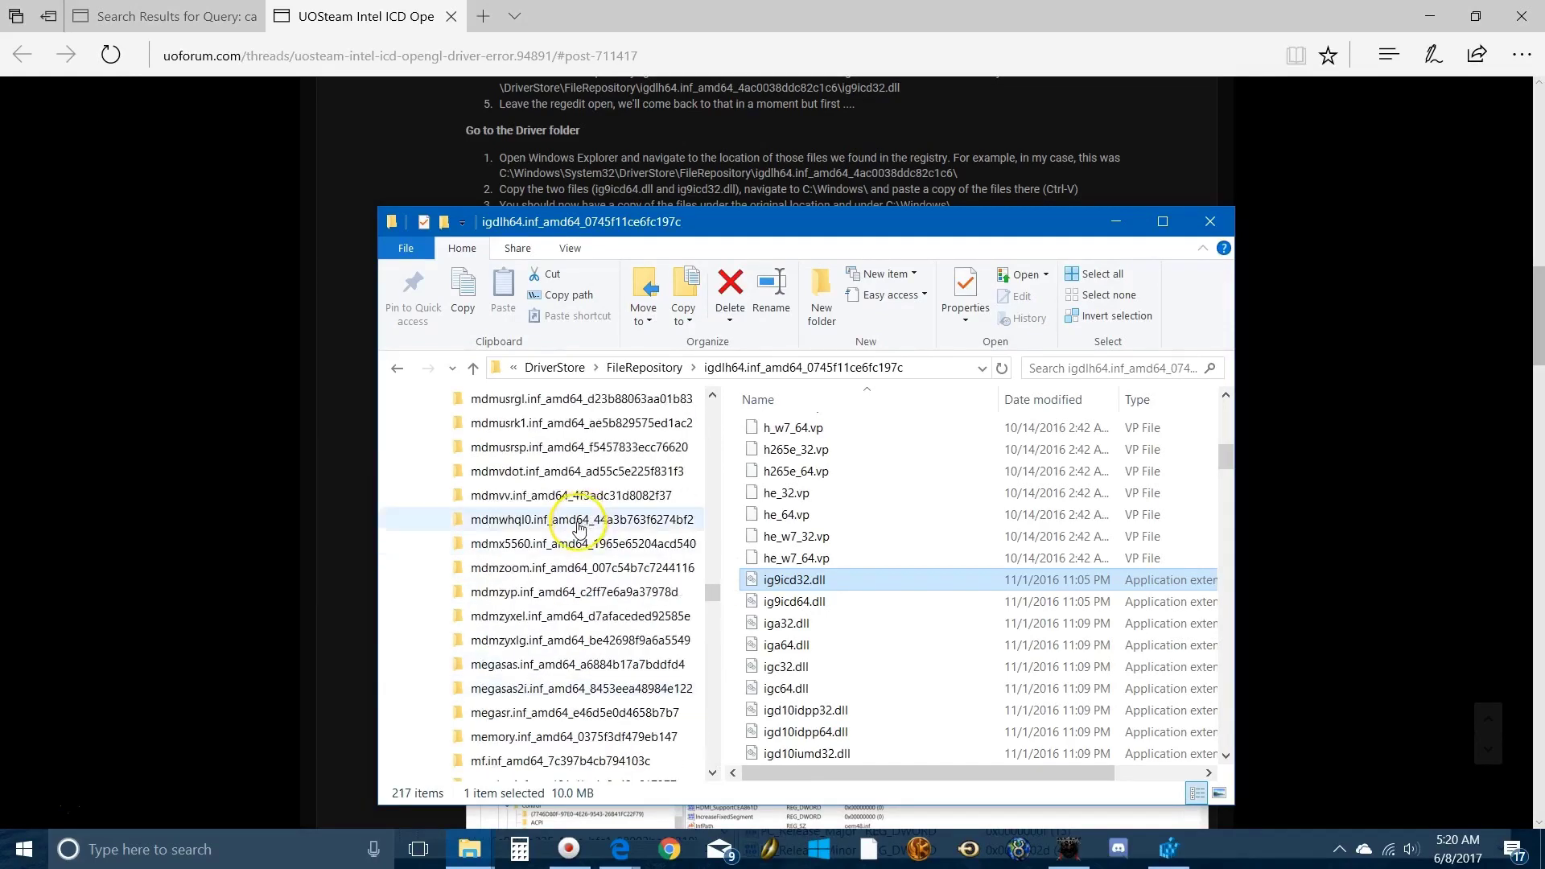
{"action": "scroll", "coordinate": [569, 524], "scroll_direction": "up", "scroll_amount": 1}
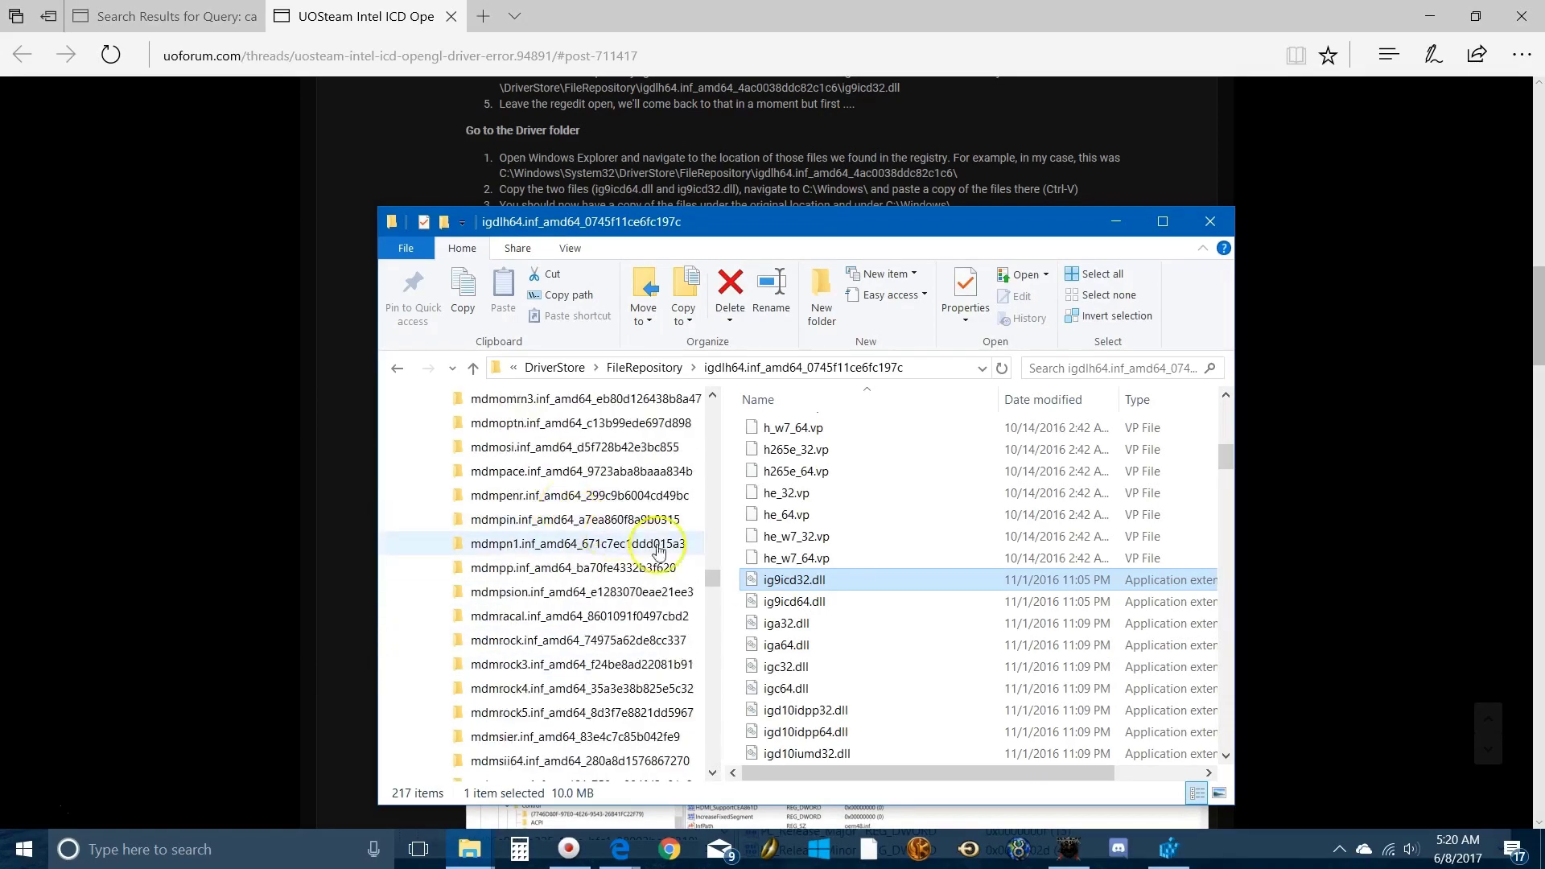
{"action": "left_click_drag", "start_coordinate": [713, 576], "coordinate": [712, 525]}
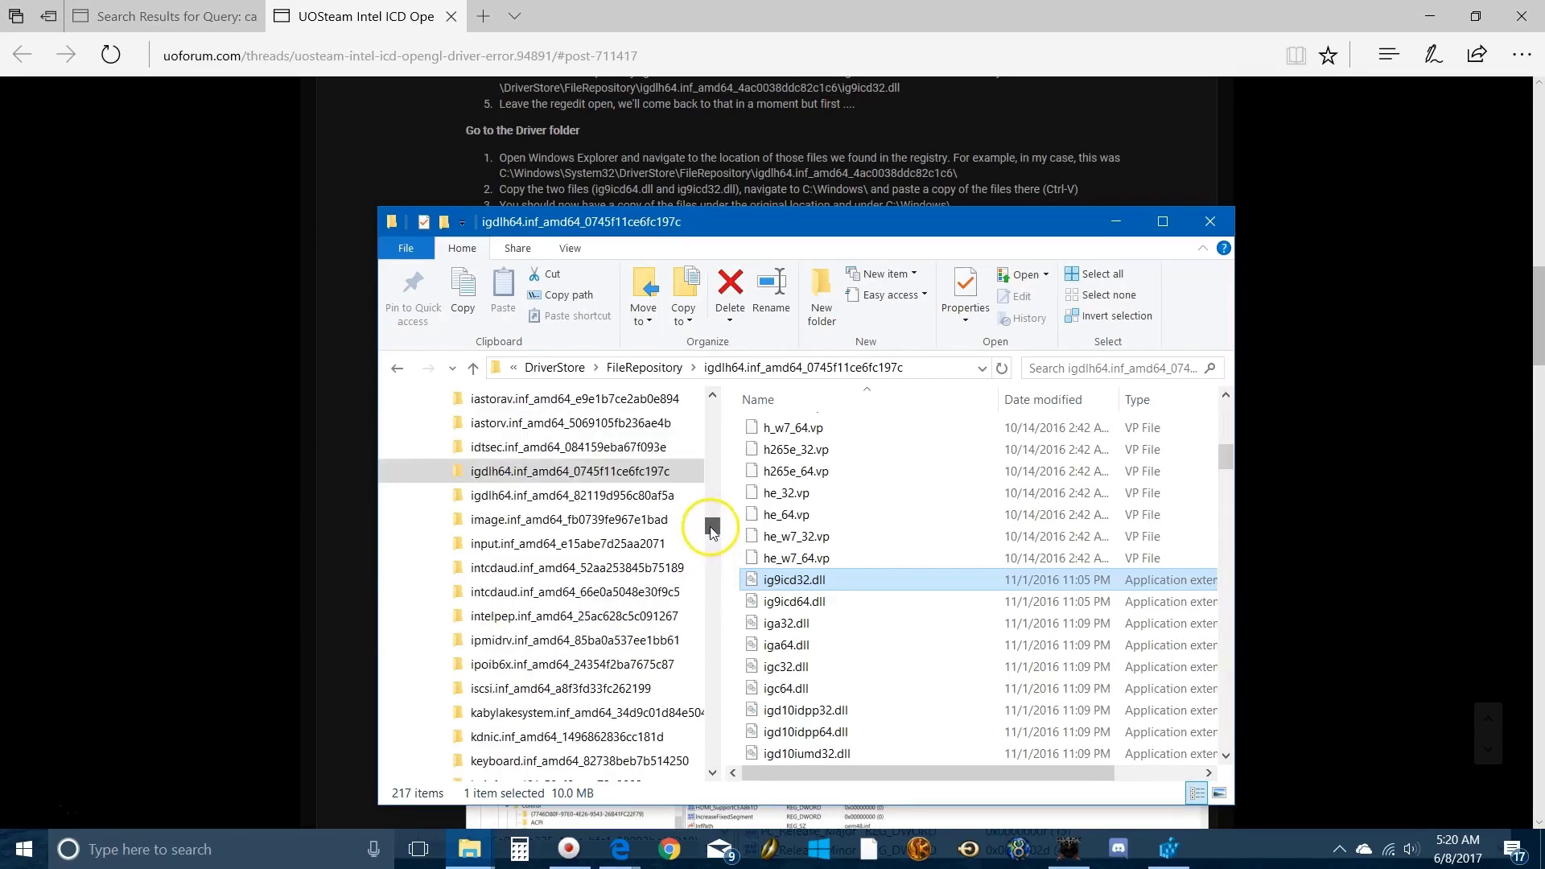
Step: Reload the igdlh64 folder list and select ig9icd64.dll, the 13.1 MB OpenGL driver
{"action": "left_click", "coordinate": [563, 474]}
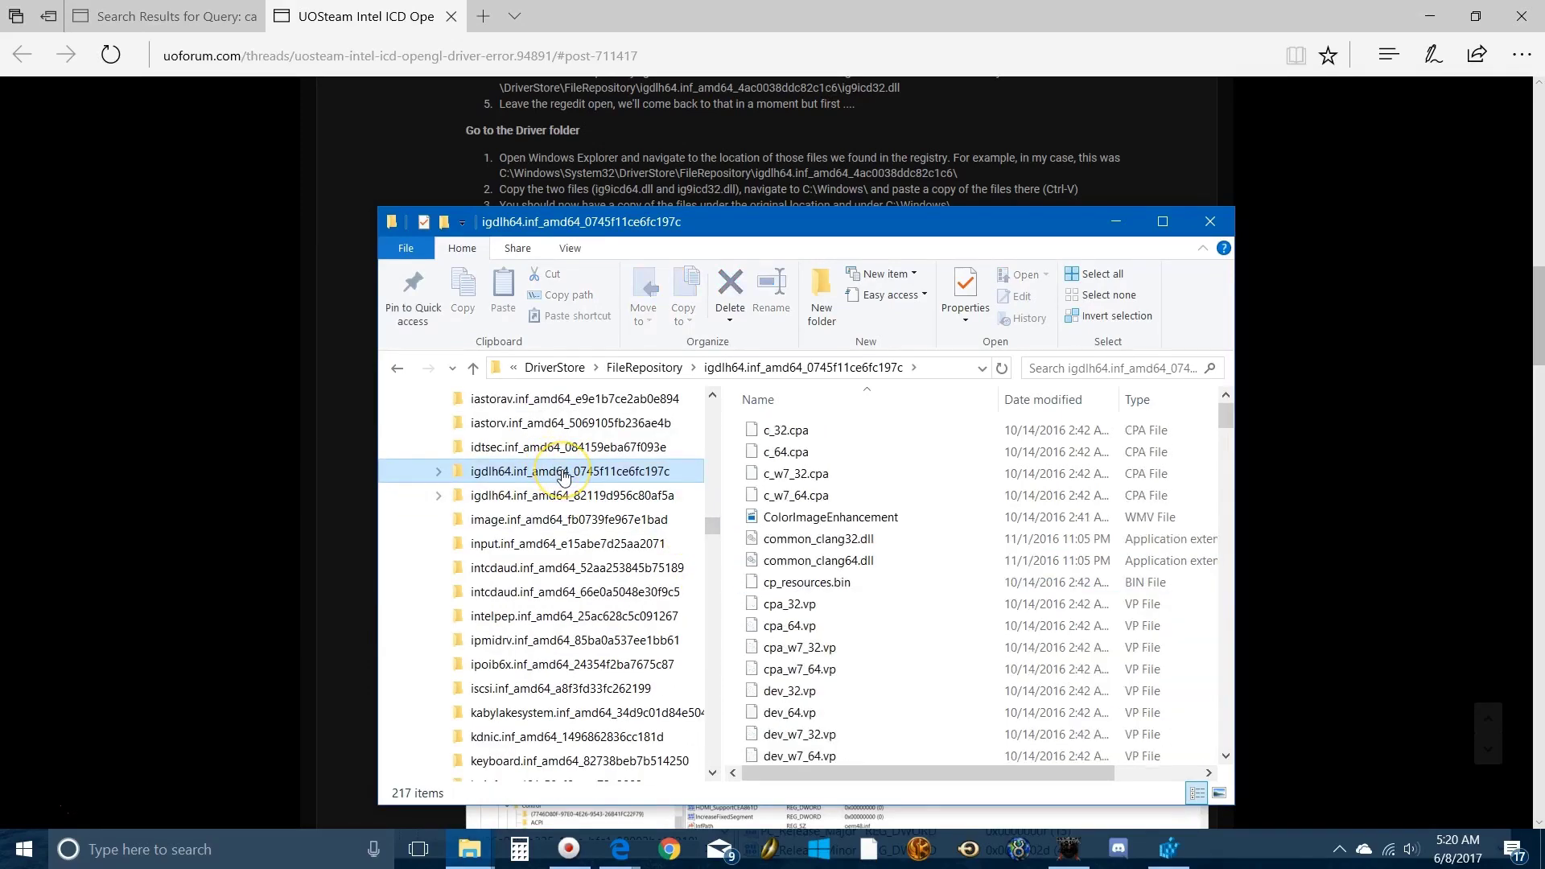
{"action": "left_click", "coordinate": [811, 542]}
{"action": "mouse_move", "coordinate": [814, 546]}
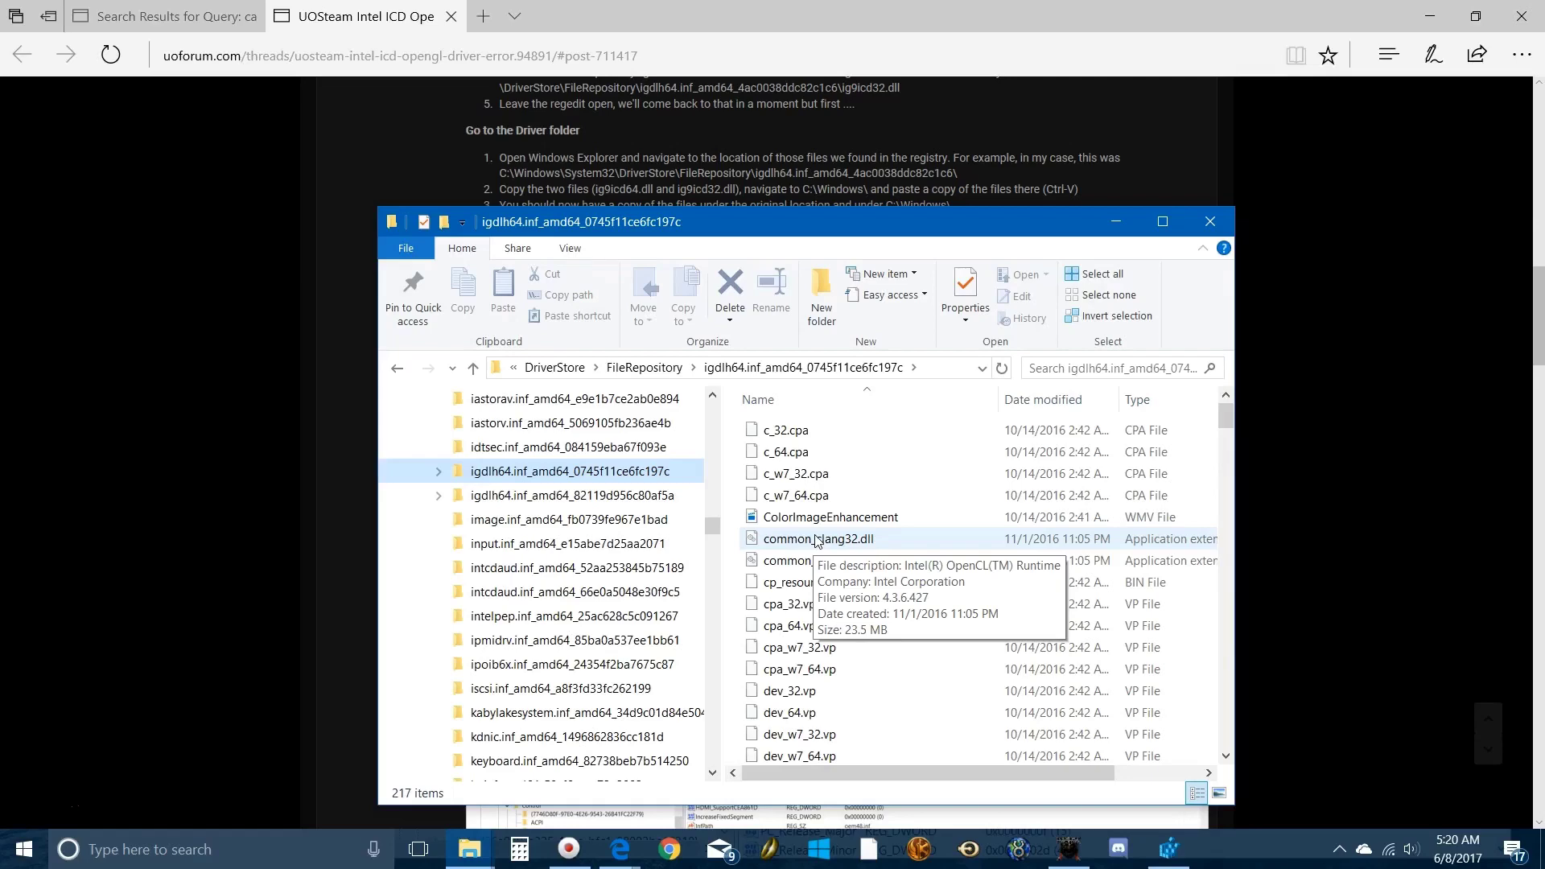
{"action": "scroll", "coordinate": [816, 541], "scroll_direction": "down", "scroll_amount": 12}
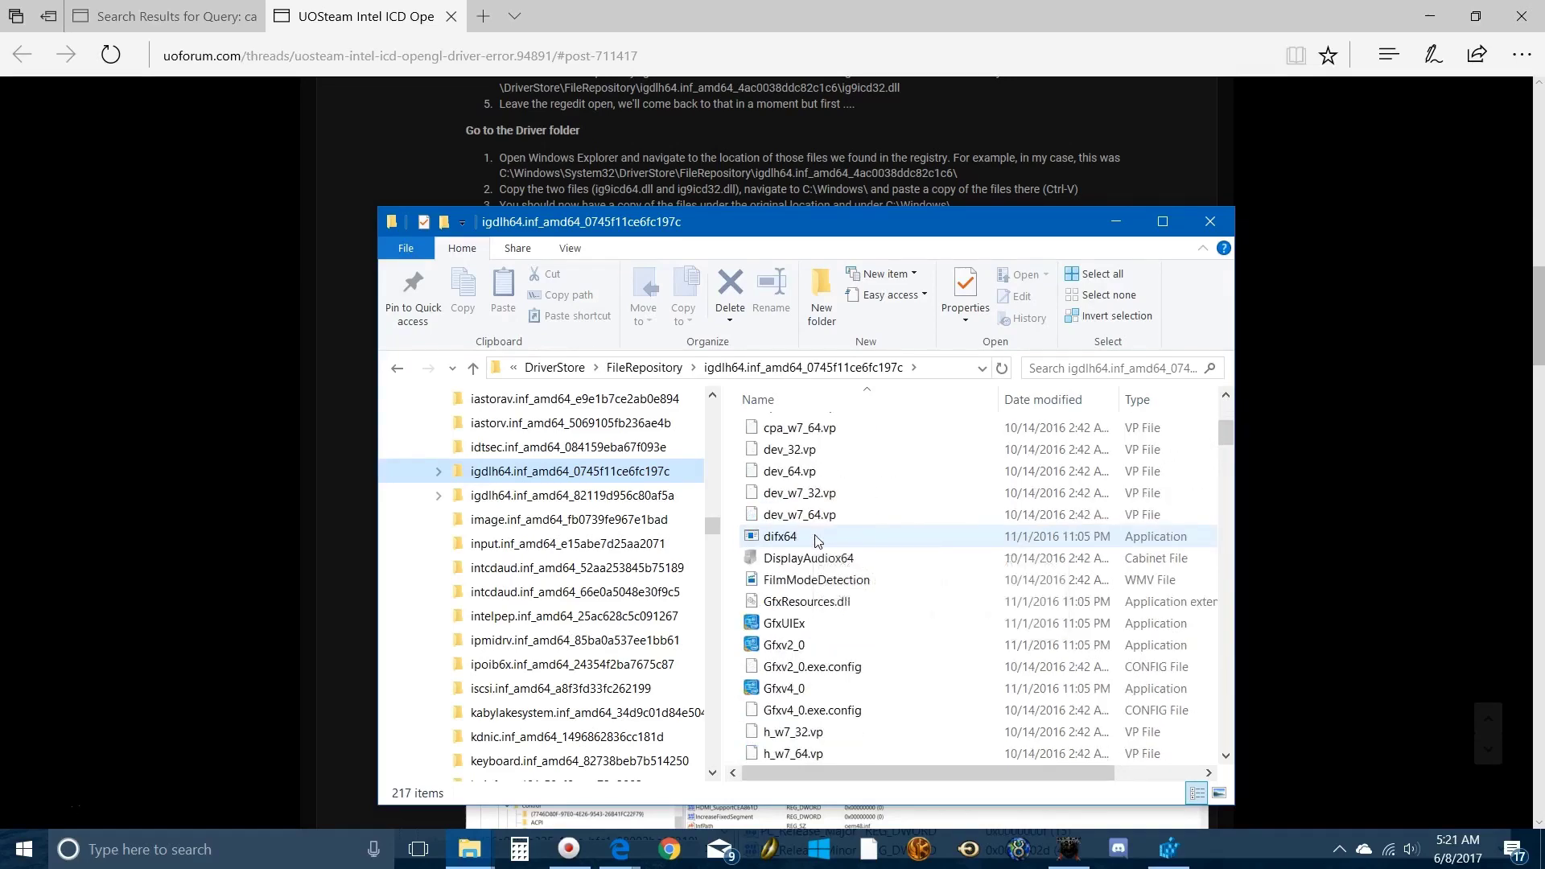
{"action": "scroll", "coordinate": [816, 543], "scroll_direction": "down", "scroll_amount": 1}
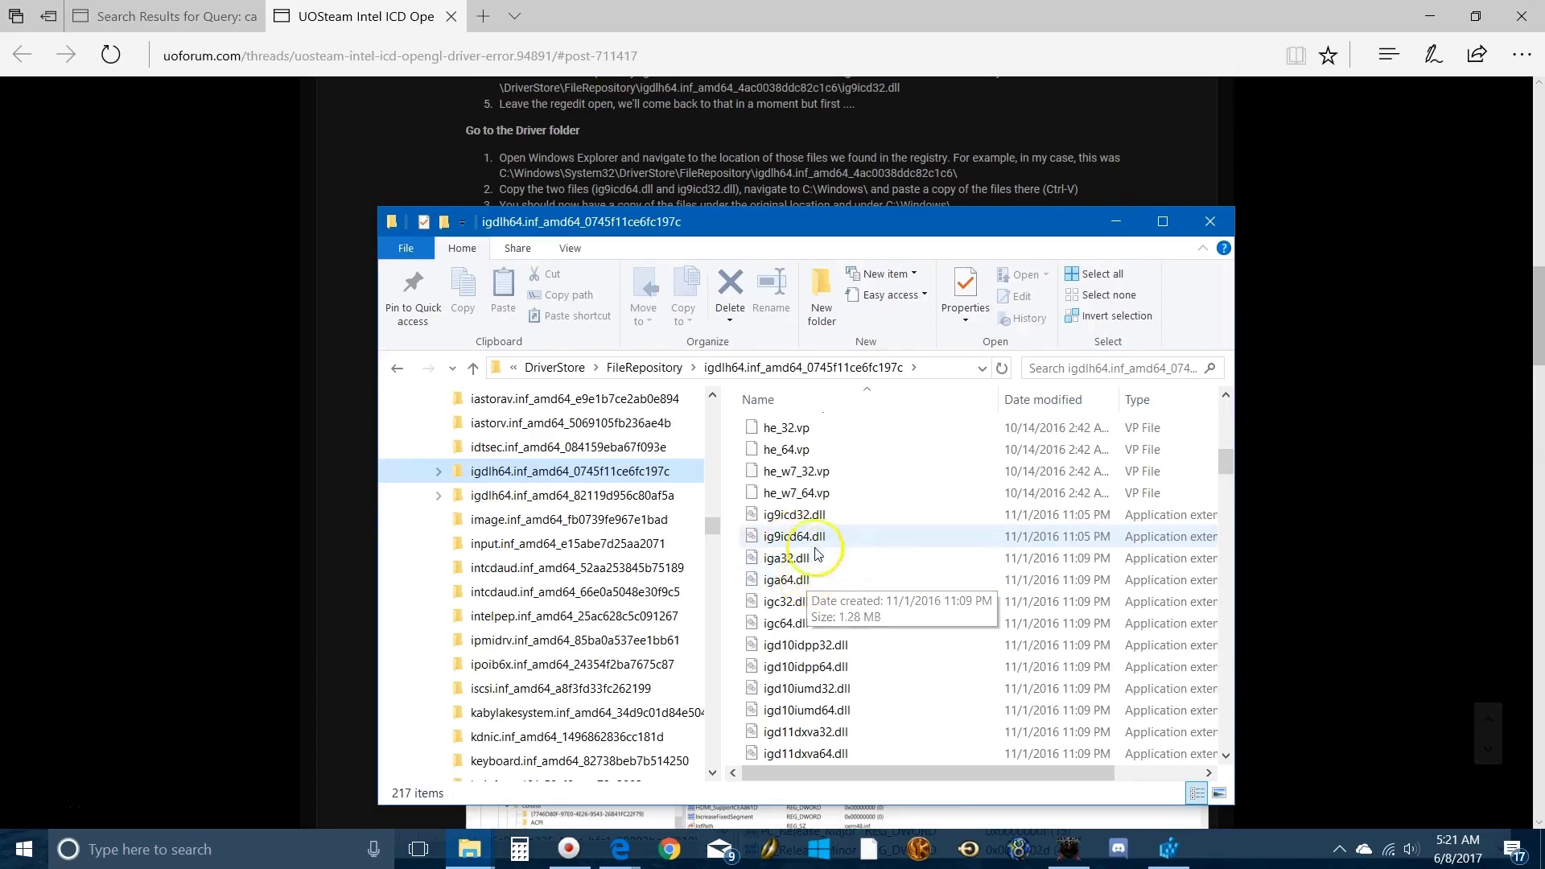
{"action": "left_click", "coordinate": [787, 516]}
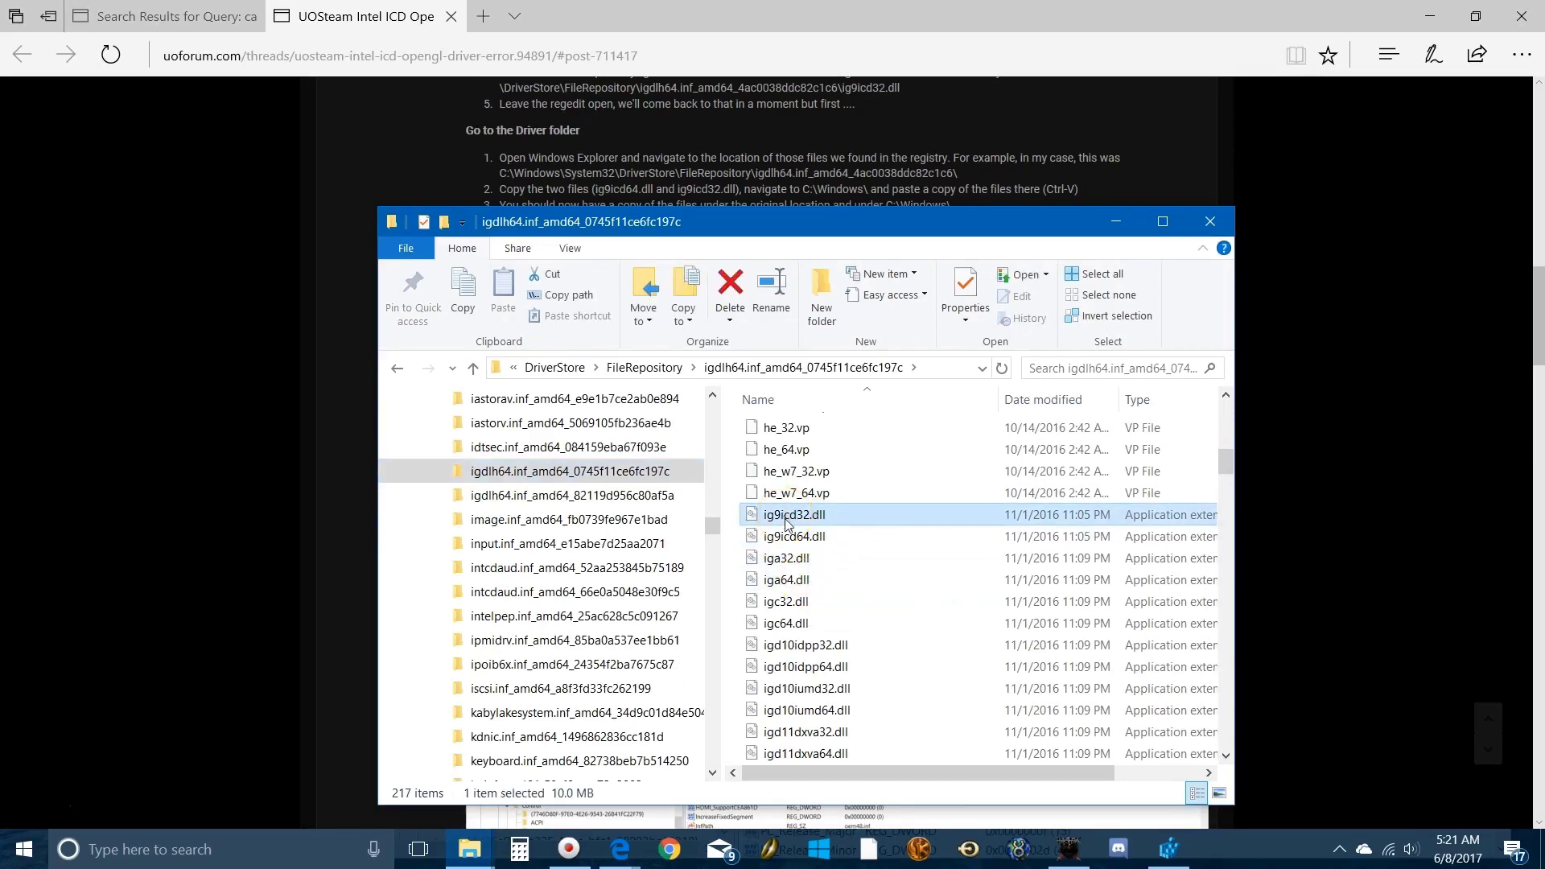
{"action": "left_click", "coordinate": [795, 536]}
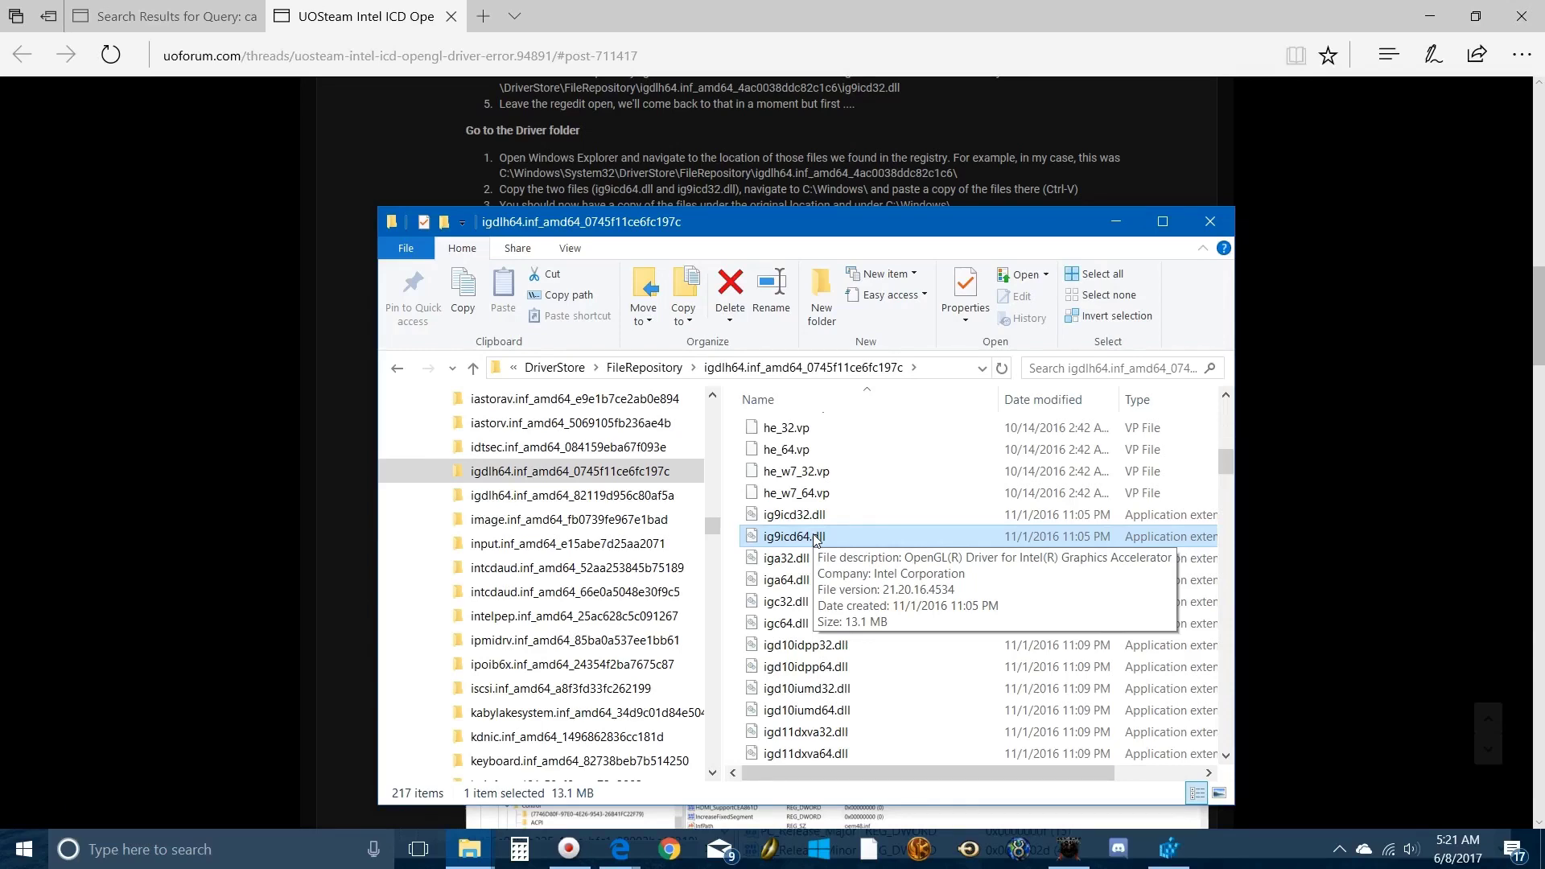
Step: Copy ig9icd32.dll and ig9icd64.dll and paste both into C:\Windows
{"action": "left_click", "coordinate": [805, 515], "text": "ctrl"}
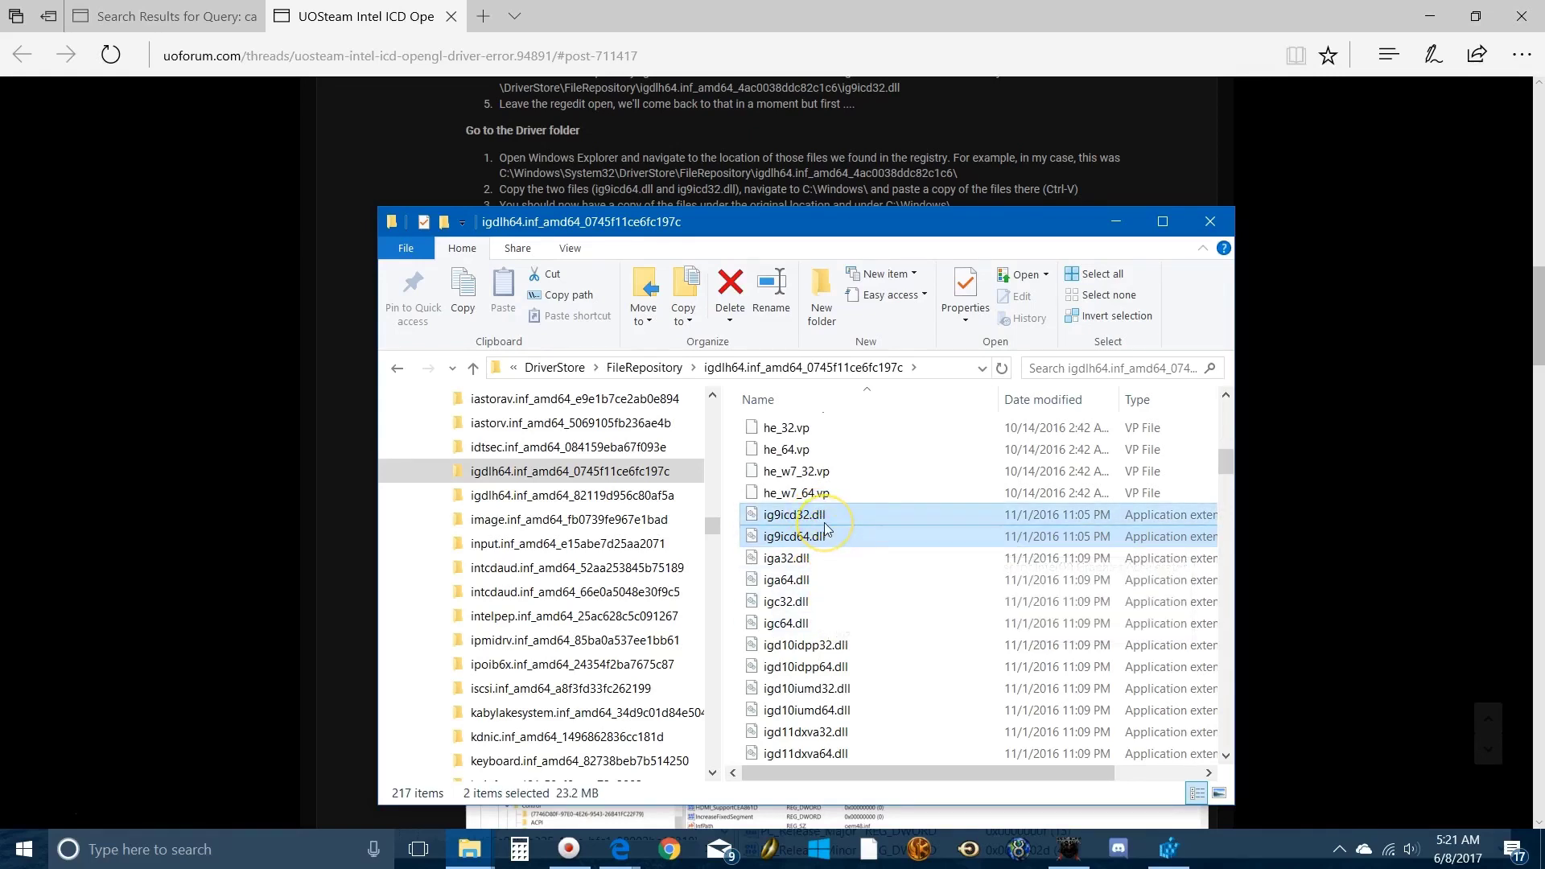
{"action": "key", "text": "ctrl+c"}
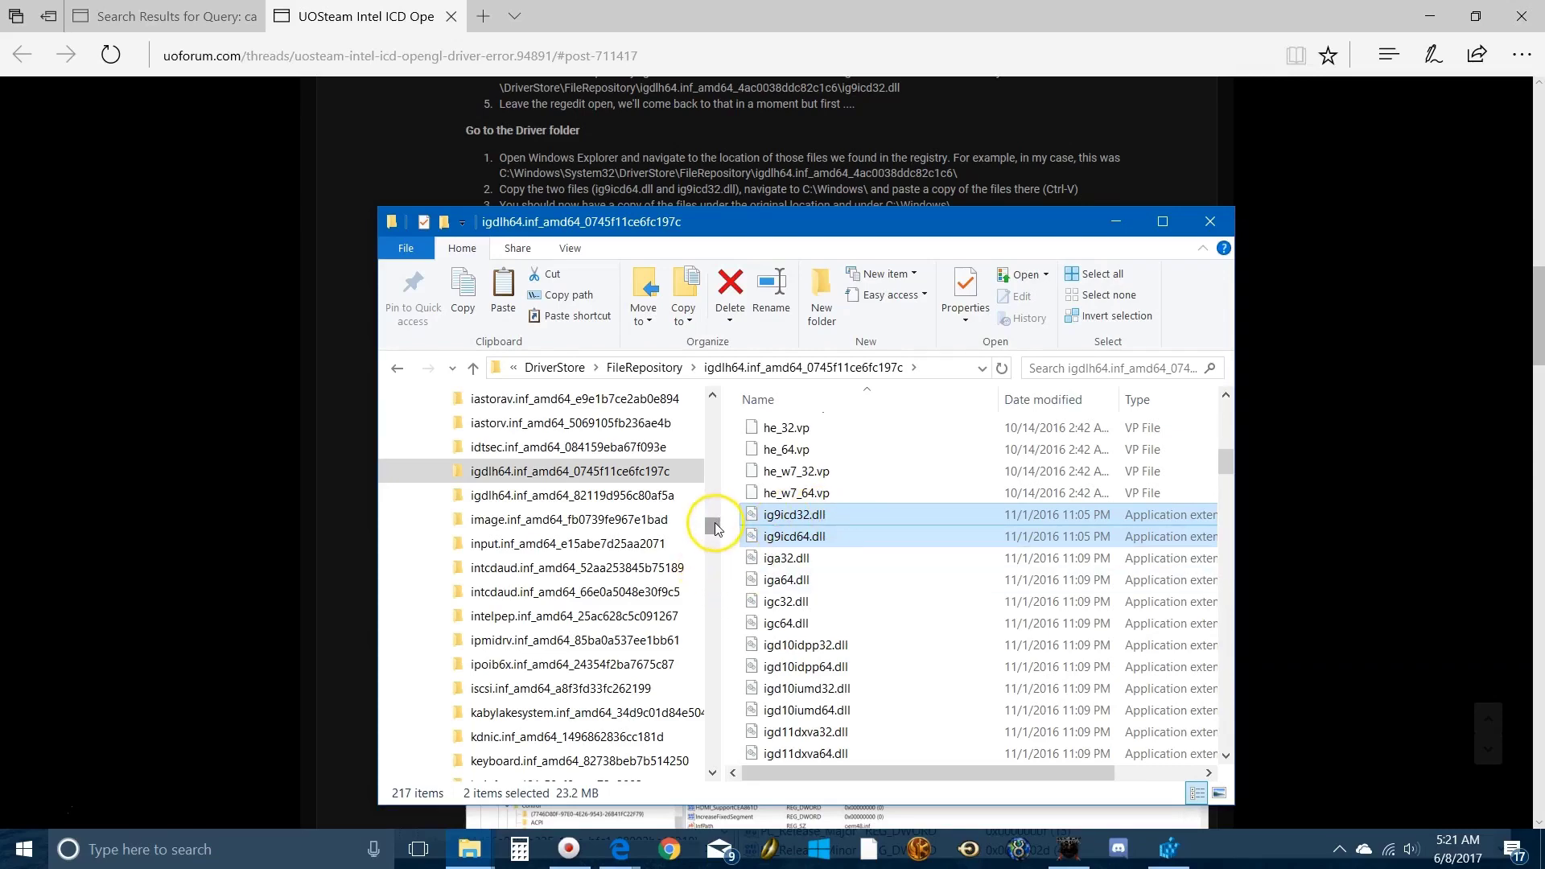
{"action": "left_click_drag", "start_coordinate": [716, 528], "coordinate": [719, 420]}
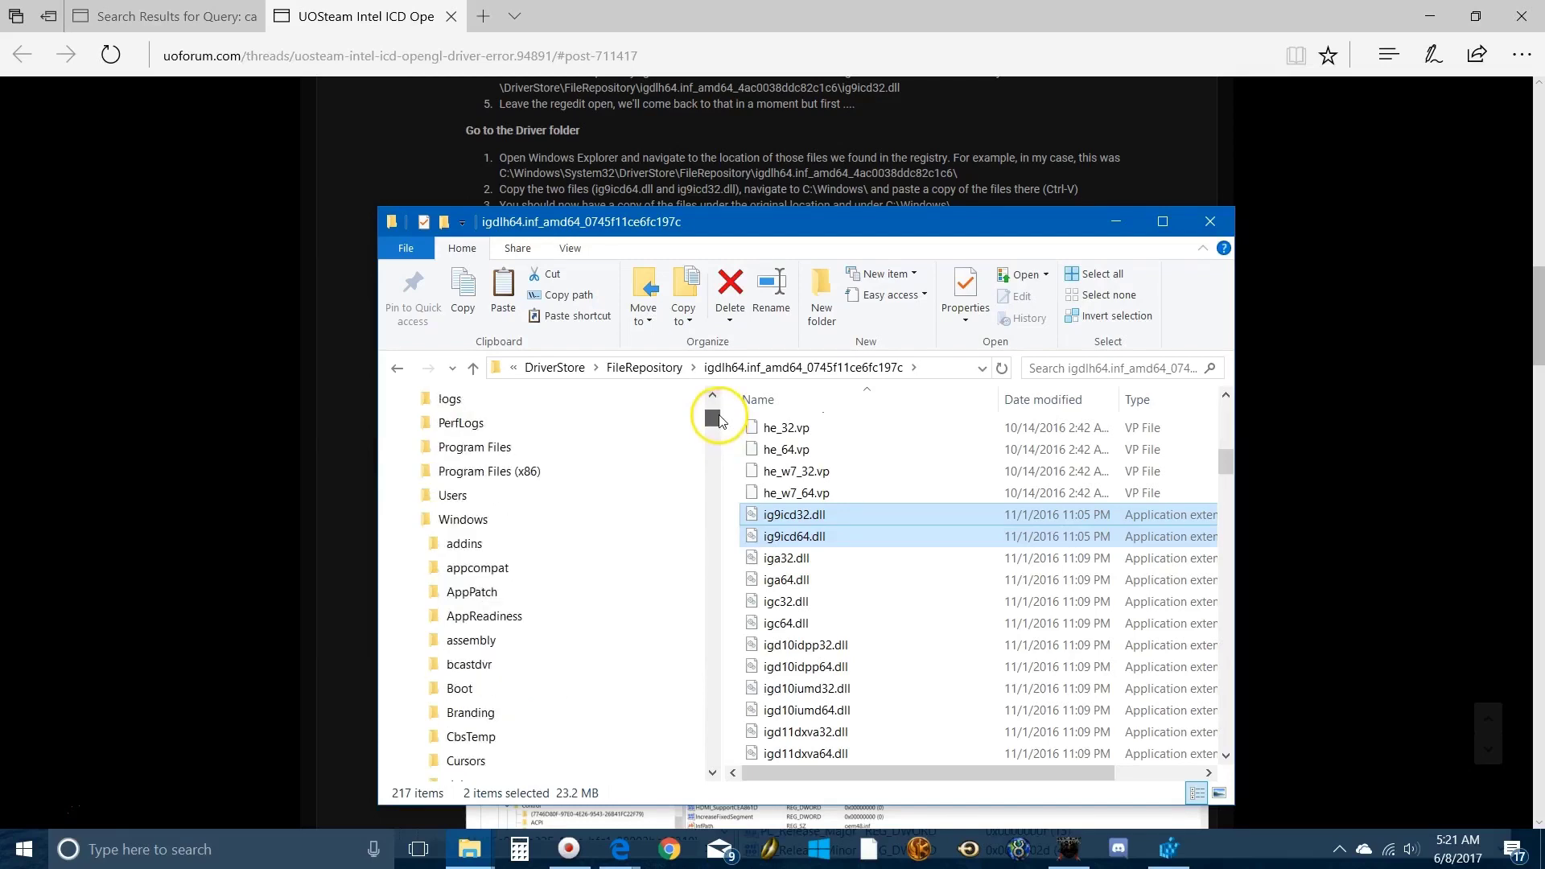
{"action": "left_click", "coordinate": [461, 520]}
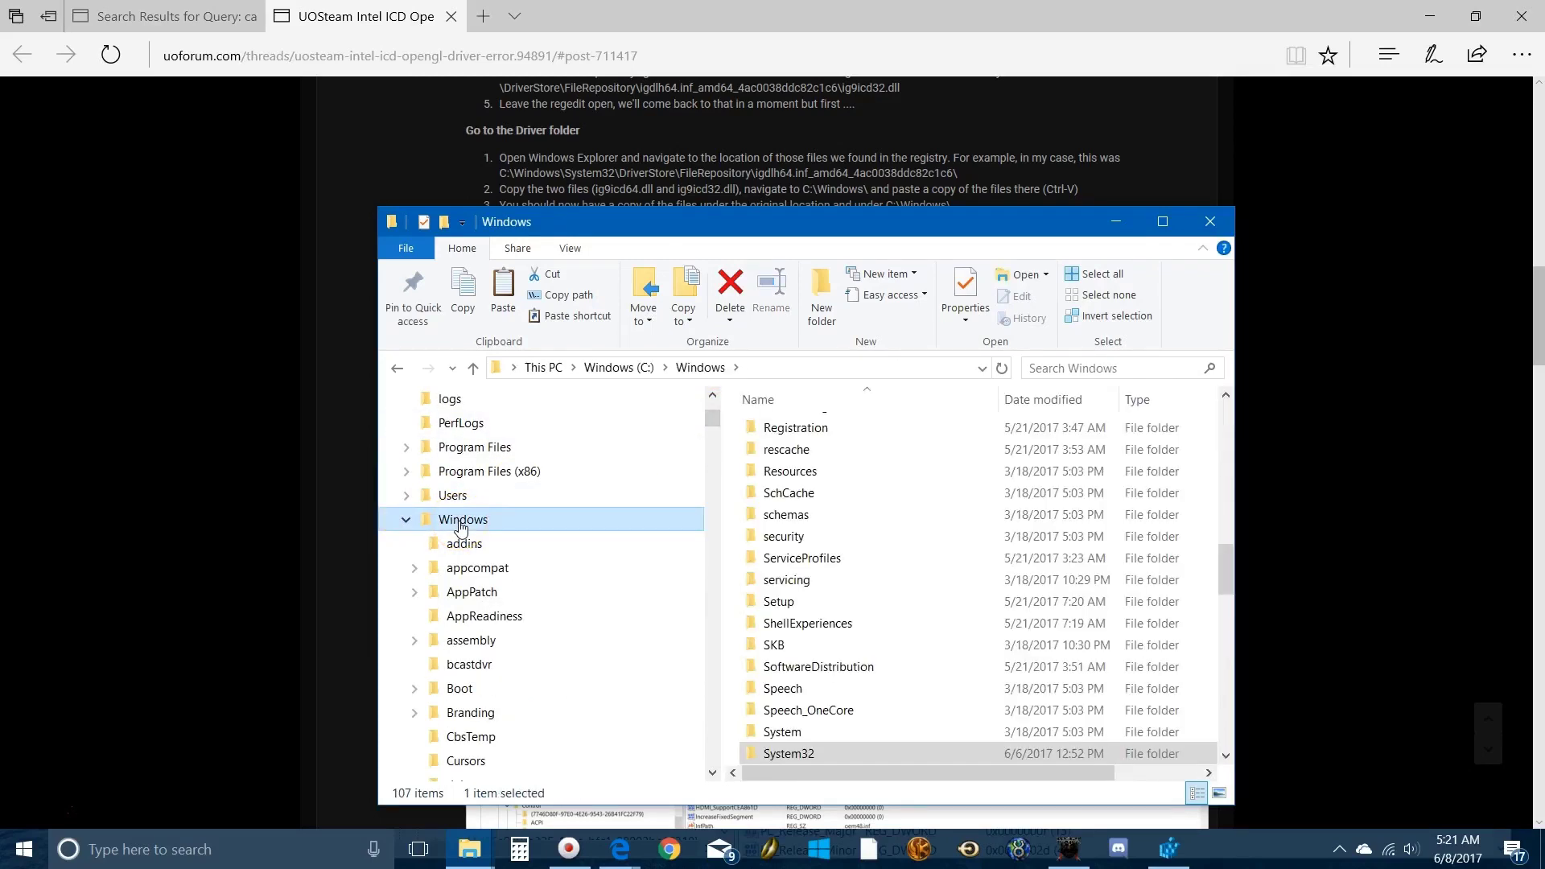
{"action": "scroll", "coordinate": [587, 483], "scroll_direction": "up", "scroll_amount": 2}
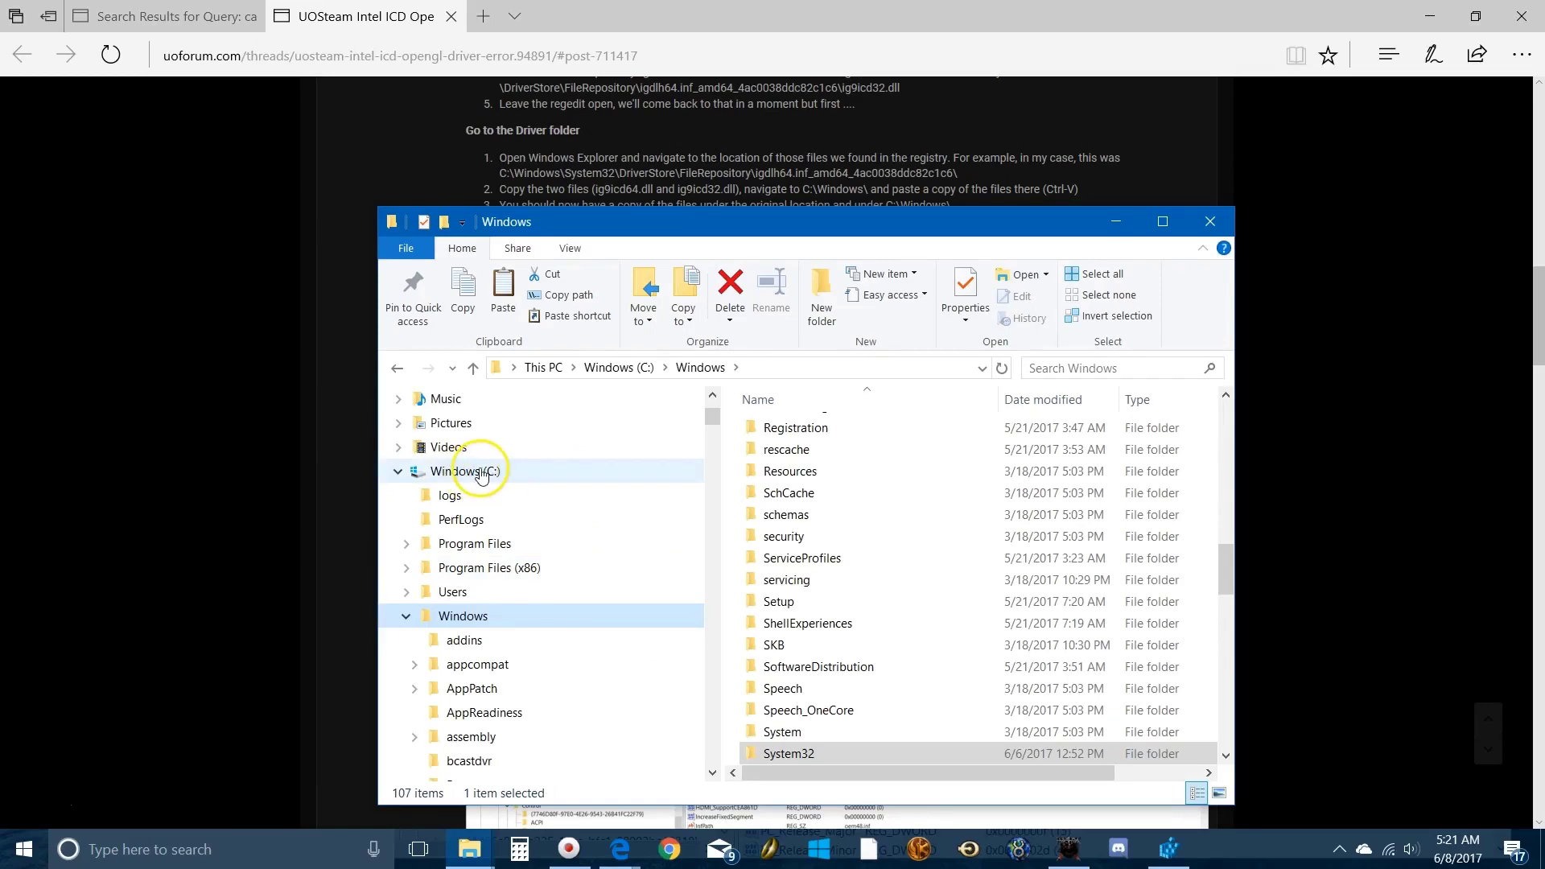
{"action": "scroll", "coordinate": [885, 640], "scroll_direction": "down", "scroll_amount": 10}
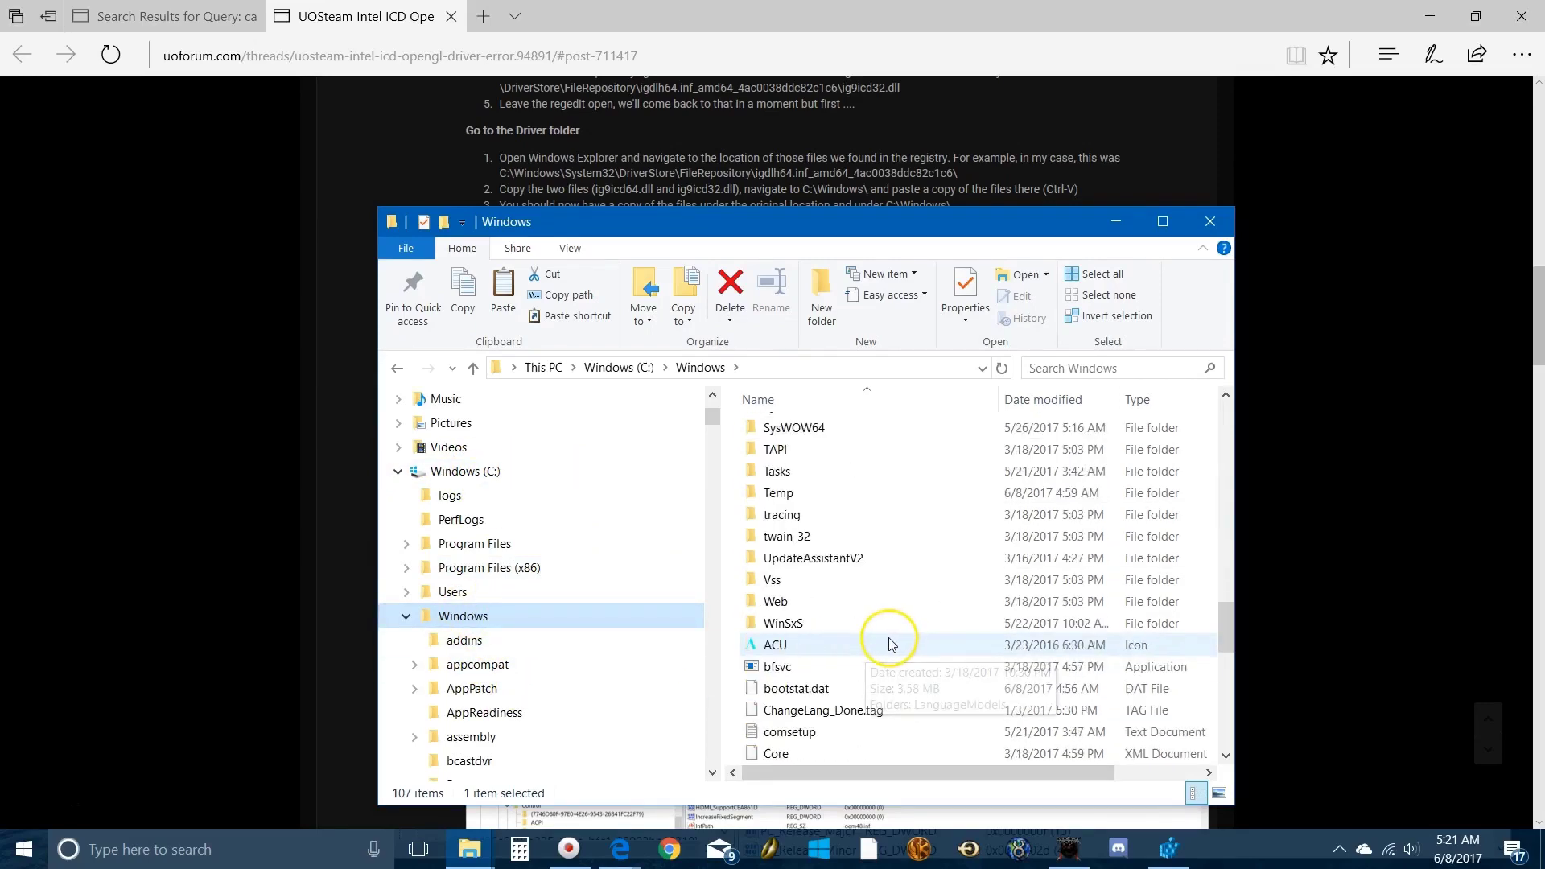
{"action": "mouse_move", "coordinate": [795, 561]}
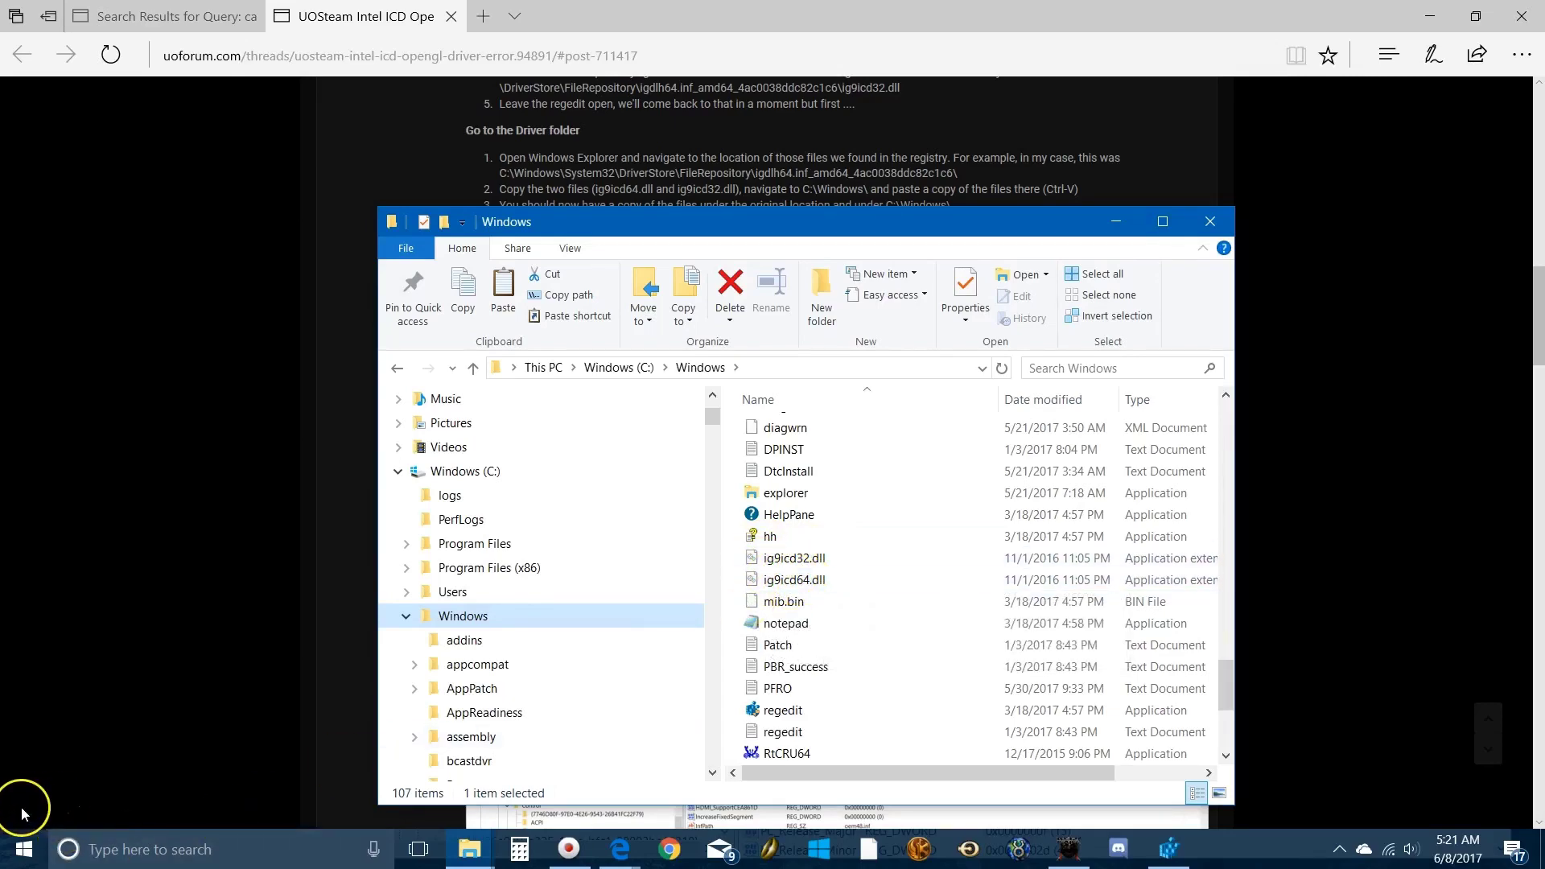
Step: Show the guide's 'Edit the registry' steps and cancel the OpenGLDriverNameWow editor unchanged
{"action": "left_click", "coordinate": [211, 549]}
{"action": "scroll", "coordinate": [211, 549], "scroll_direction": "down", "scroll_amount": 7}
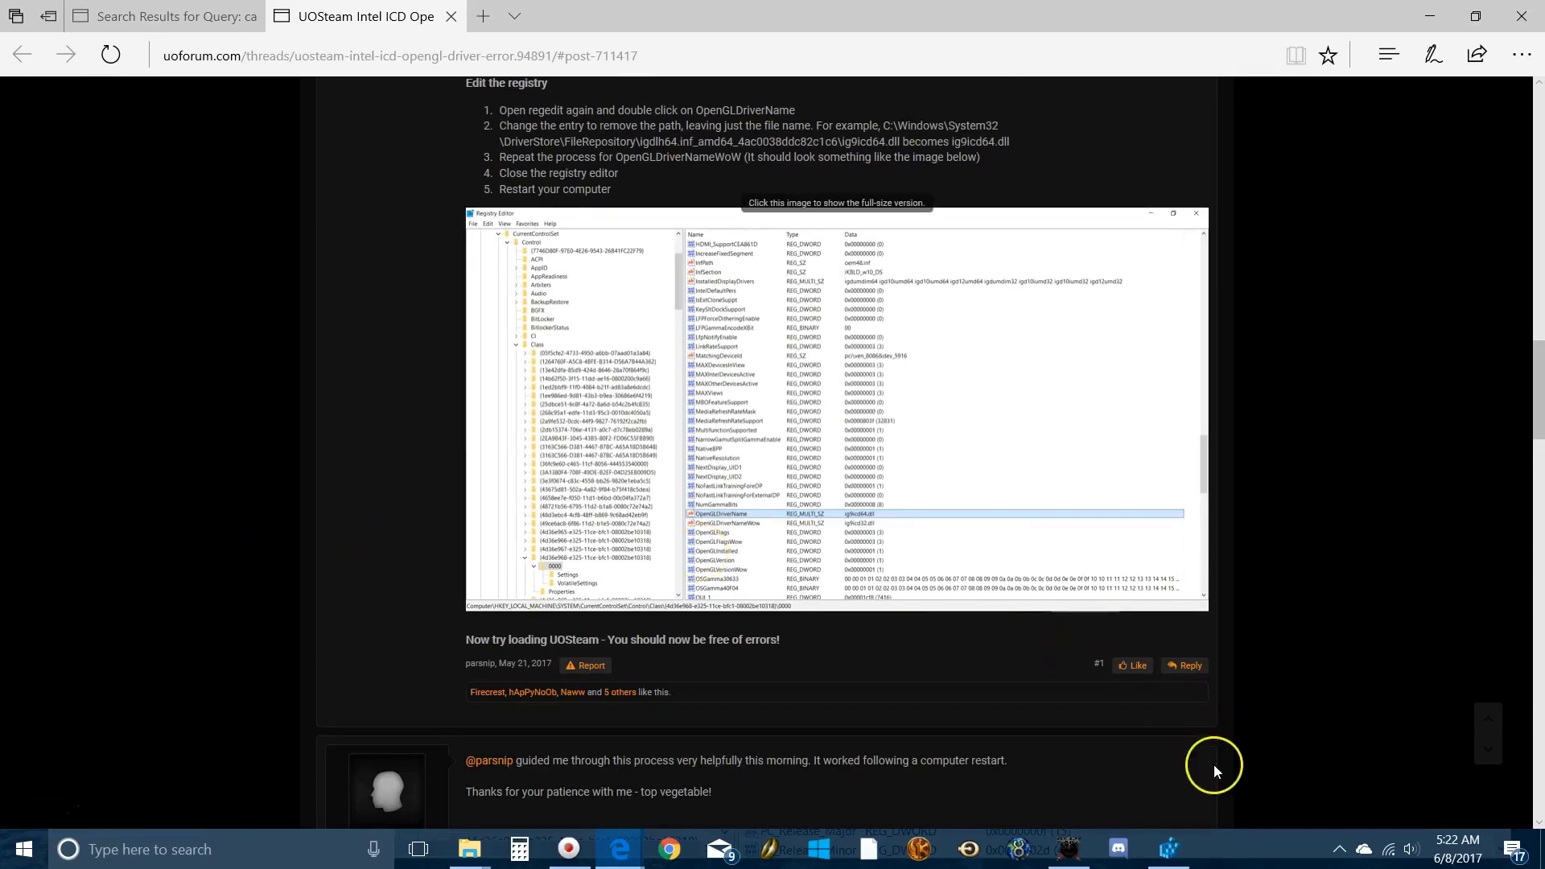
{"action": "left_click", "coordinate": [1172, 858]}
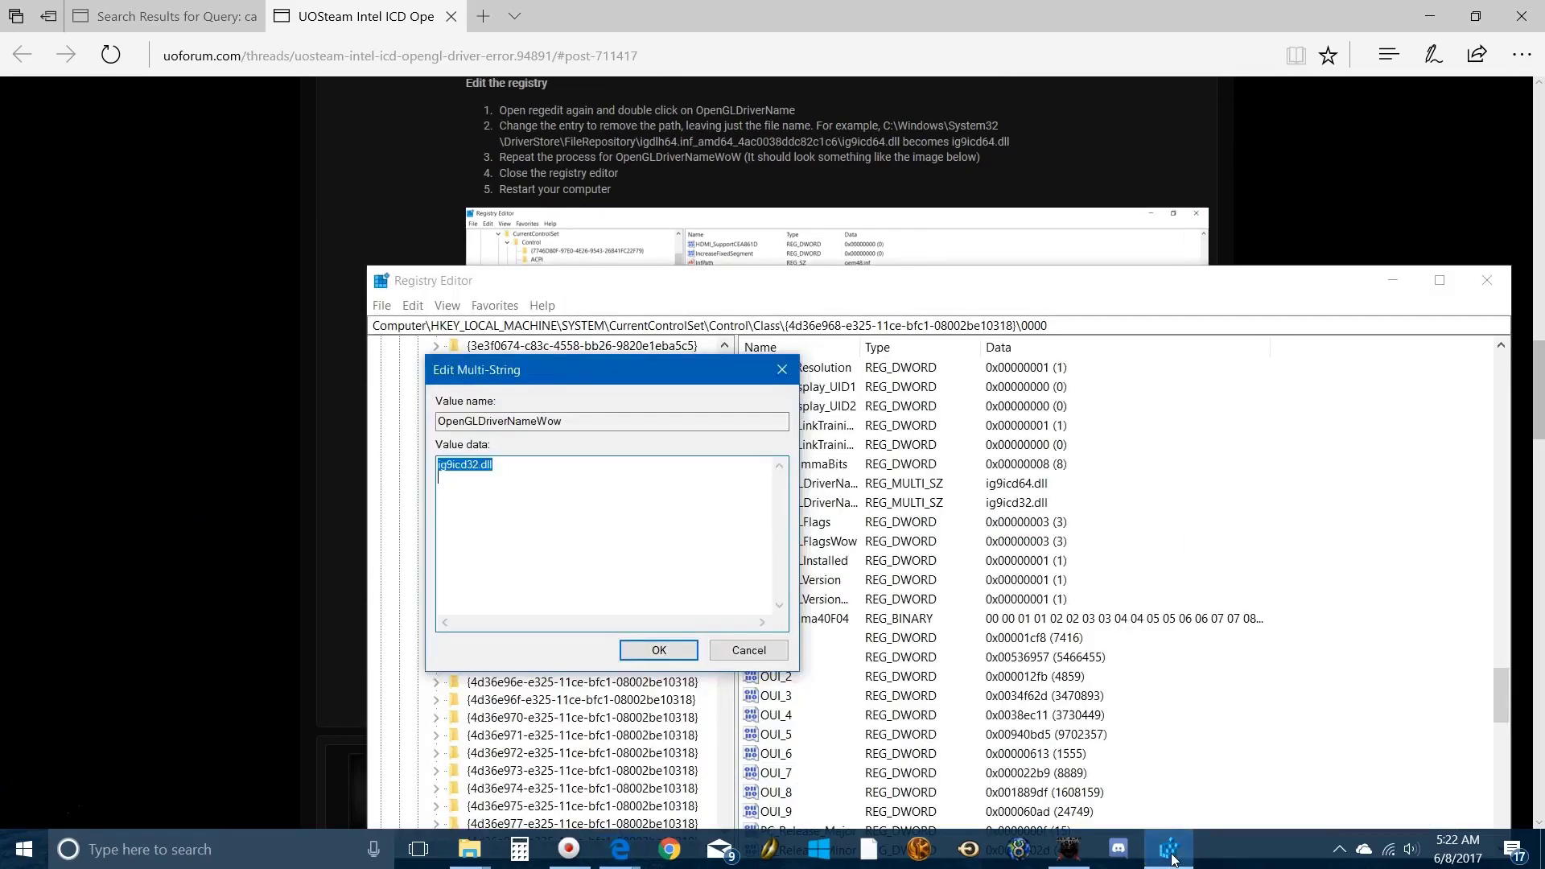
{"action": "left_click", "coordinate": [753, 650]}
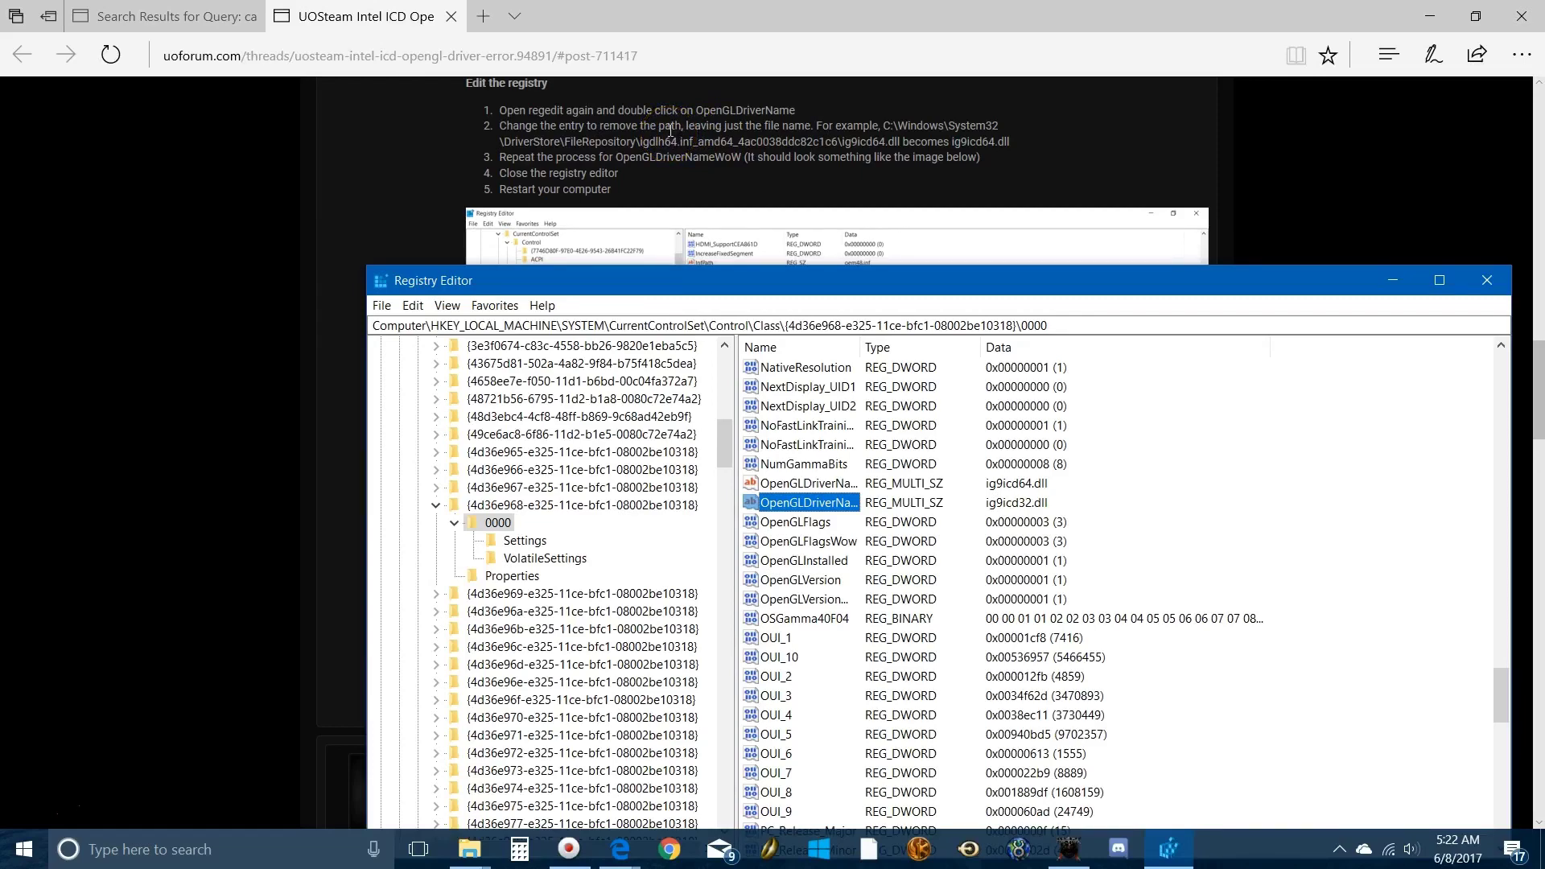
{"action": "left_click", "coordinate": [1039, 483]}
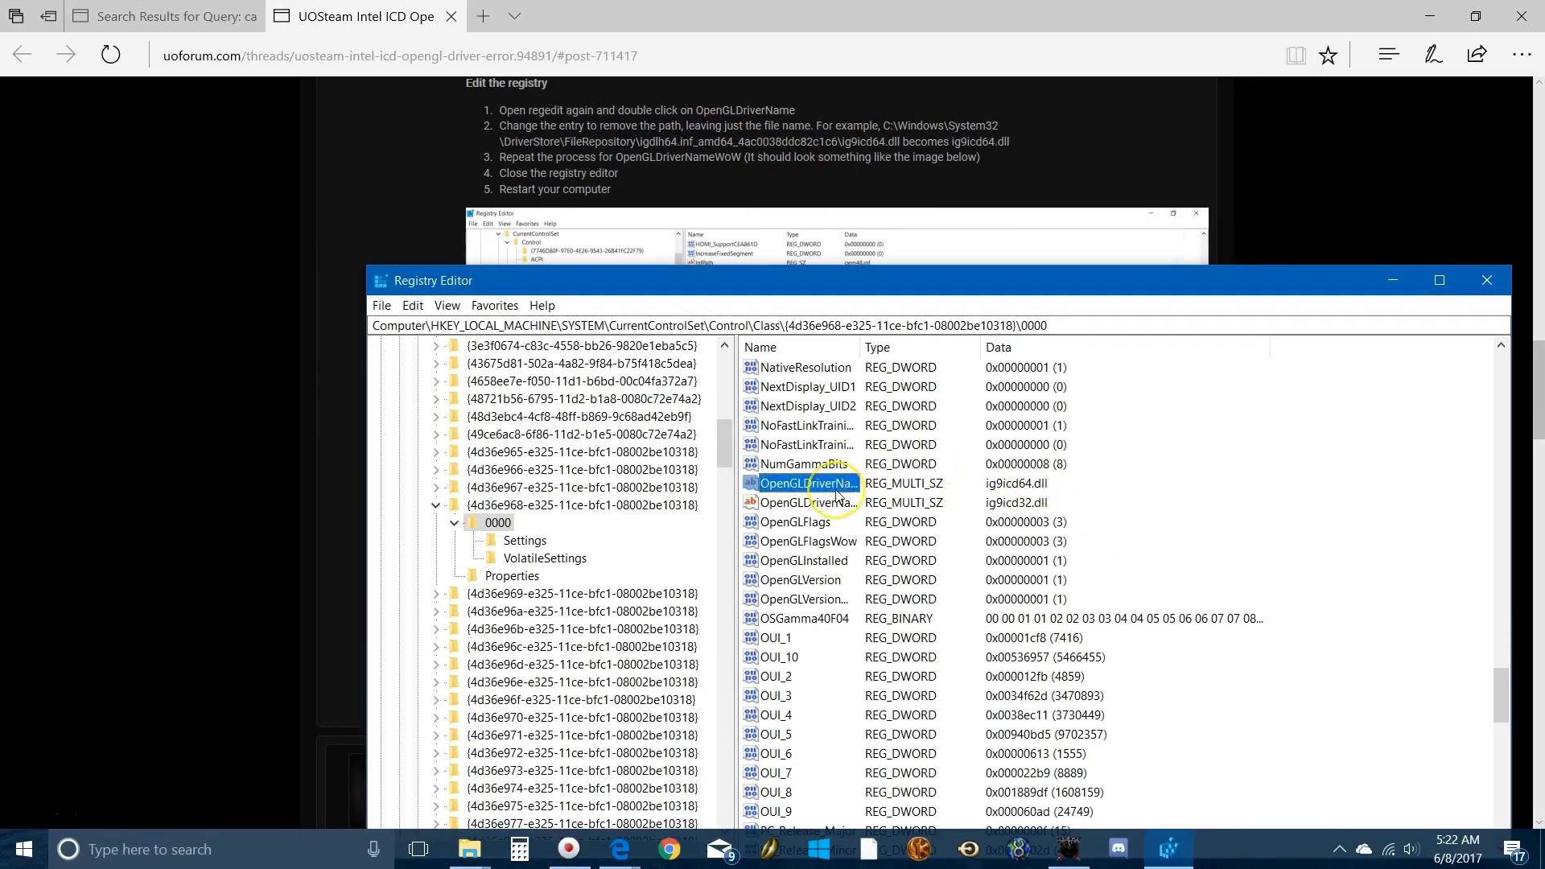
{"action": "double_click", "coordinate": [923, 483]}
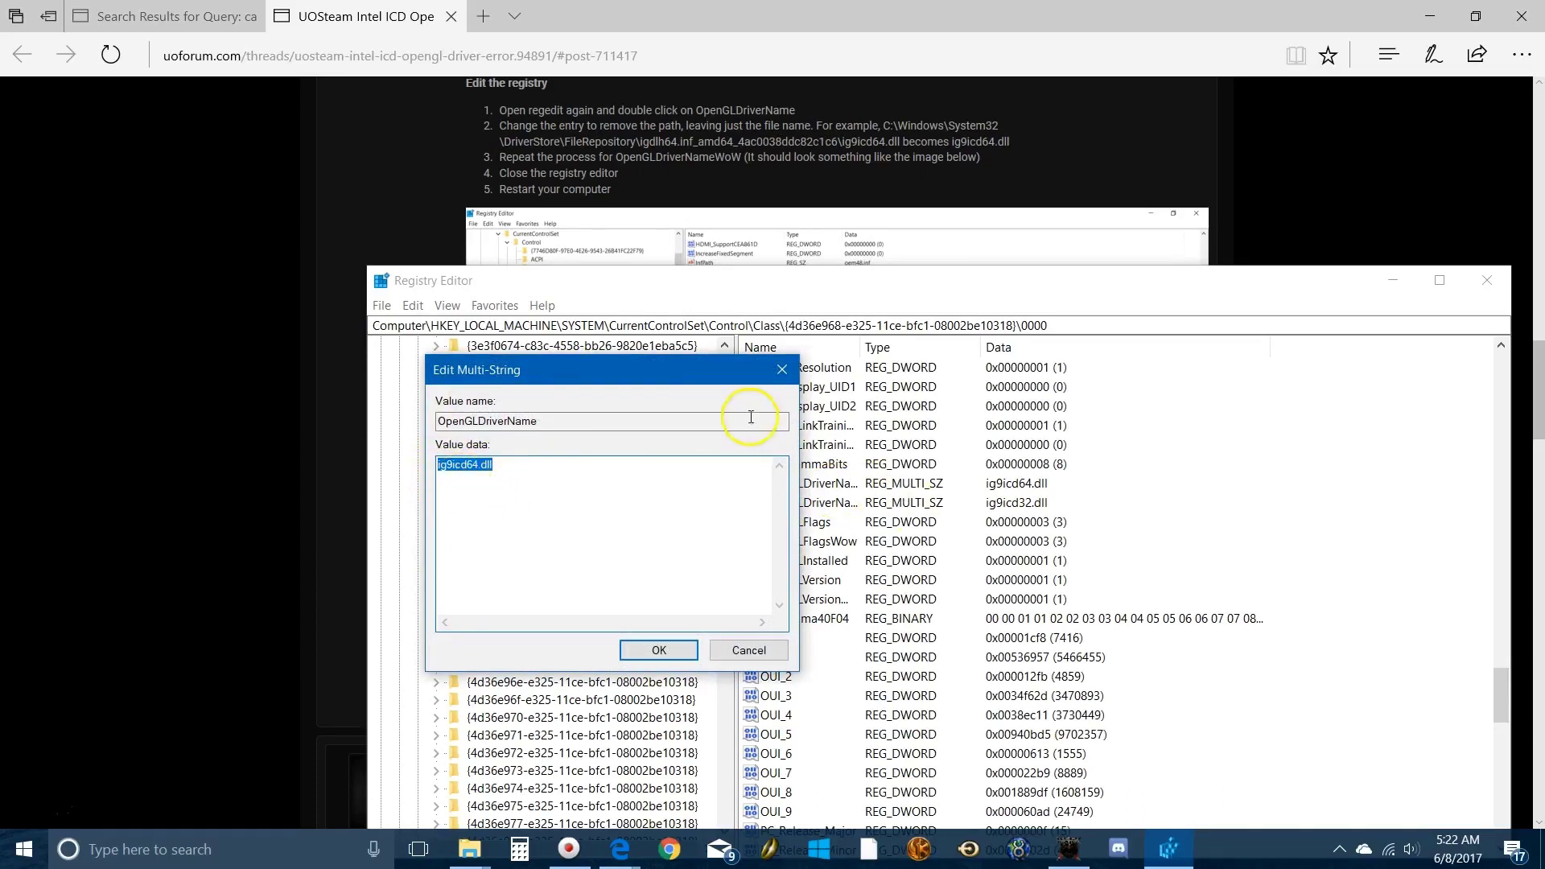
{"action": "left_click_drag", "start_coordinate": [710, 364], "coordinate": [640, 362]}
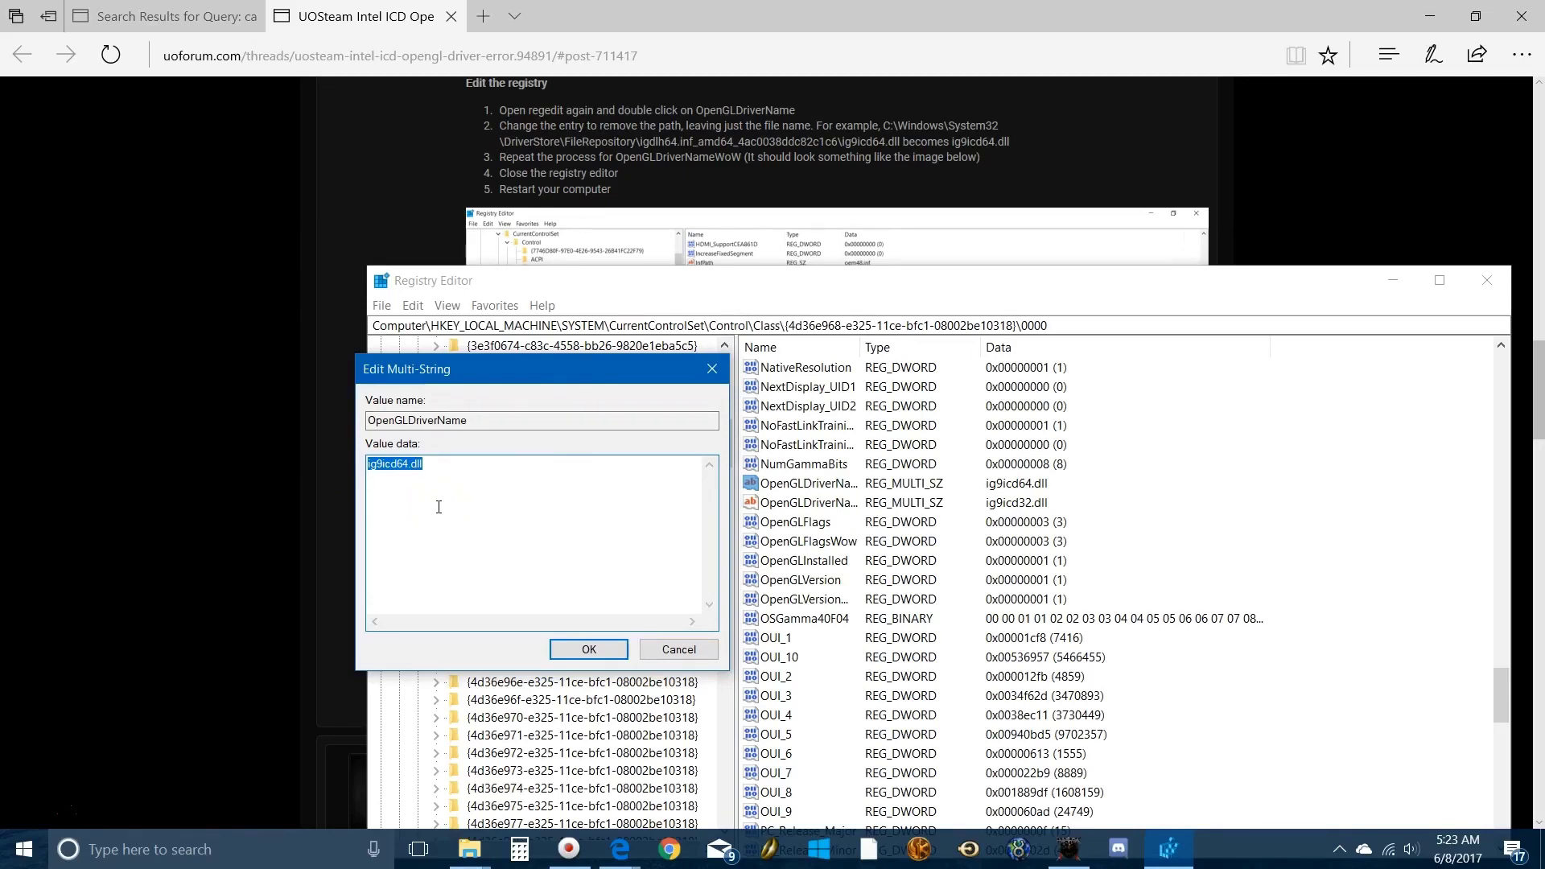
{"action": "left_click", "coordinate": [679, 650]}
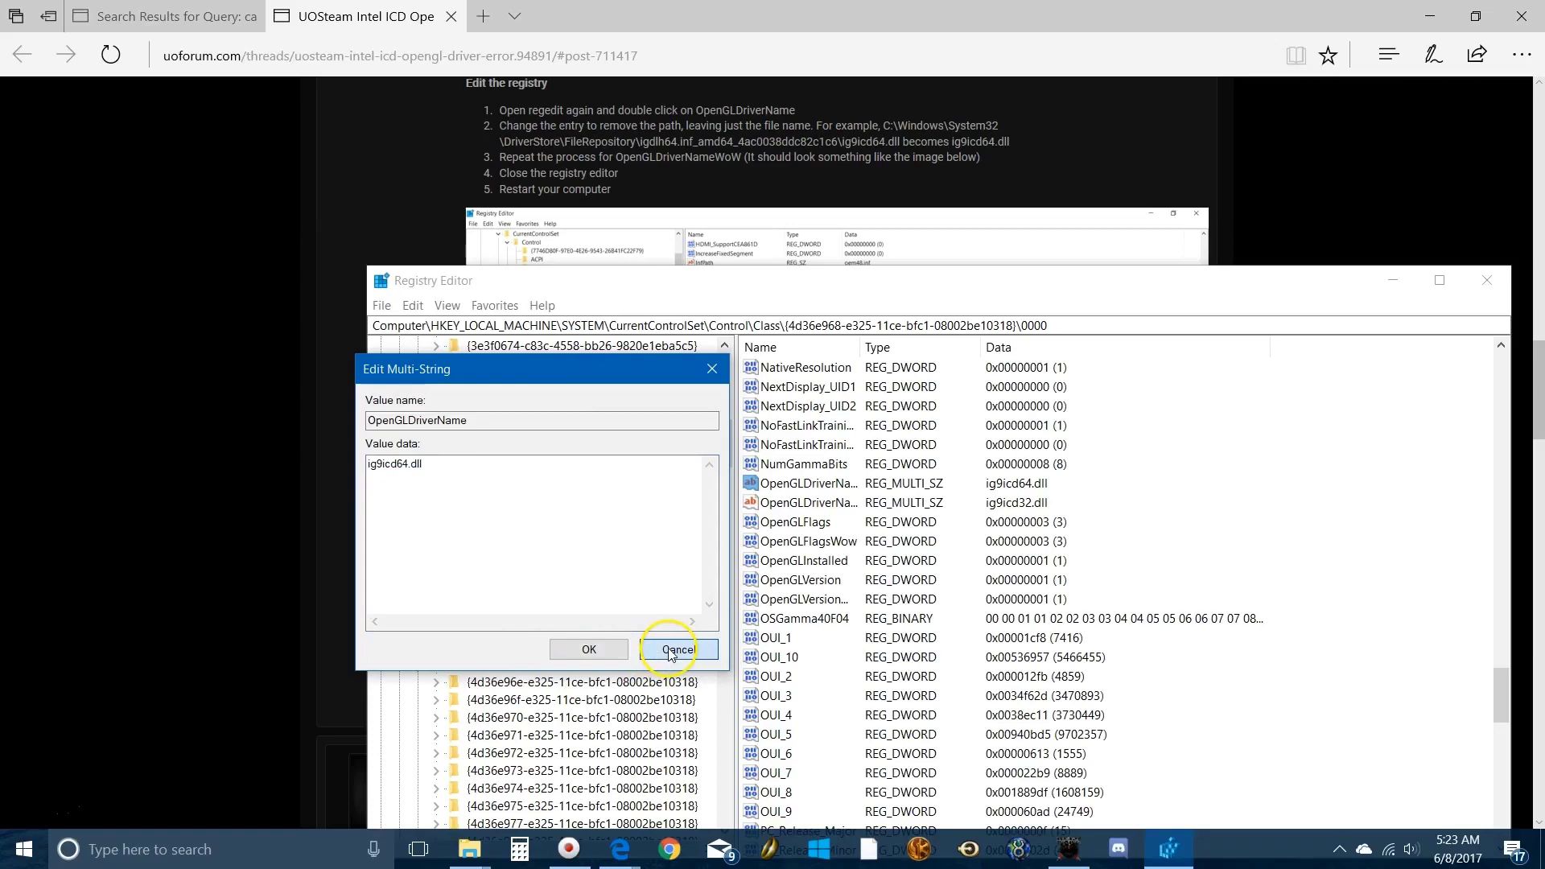